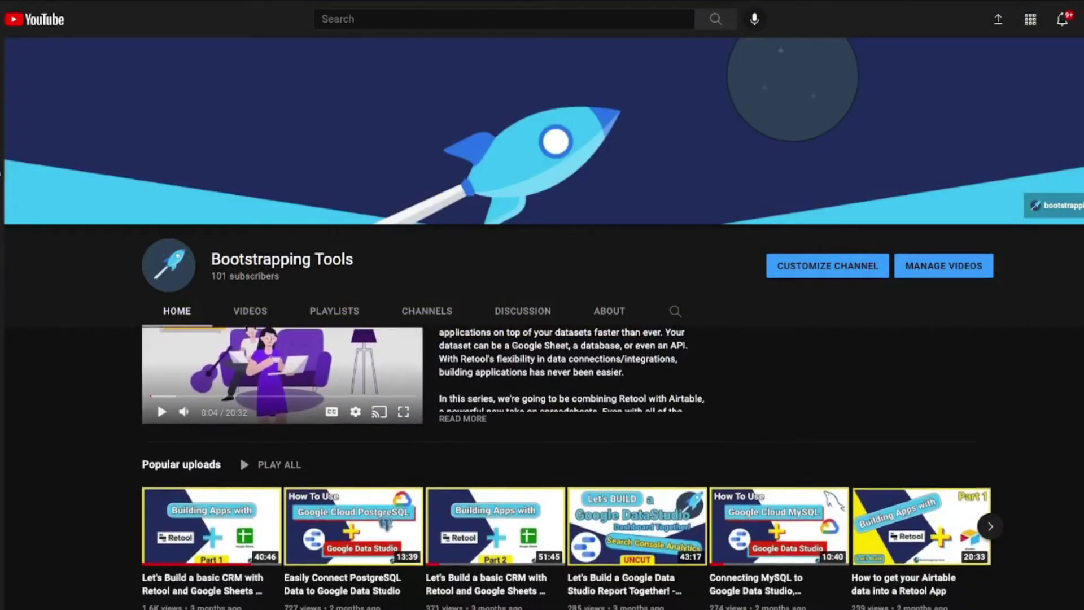
scroll(542, 451, down, 3)
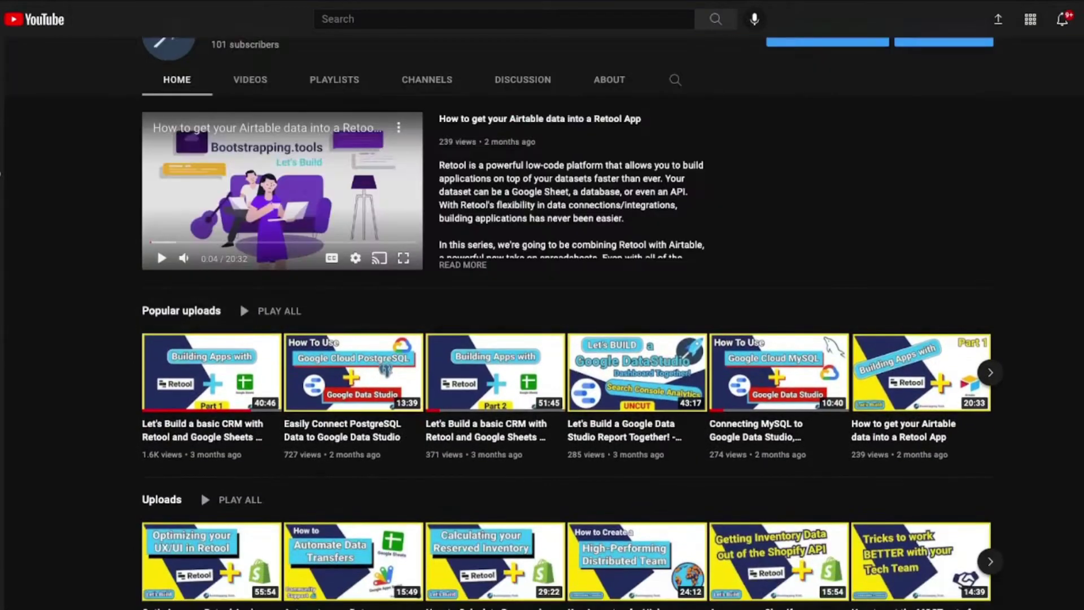
scroll(542, 350, down, 2)
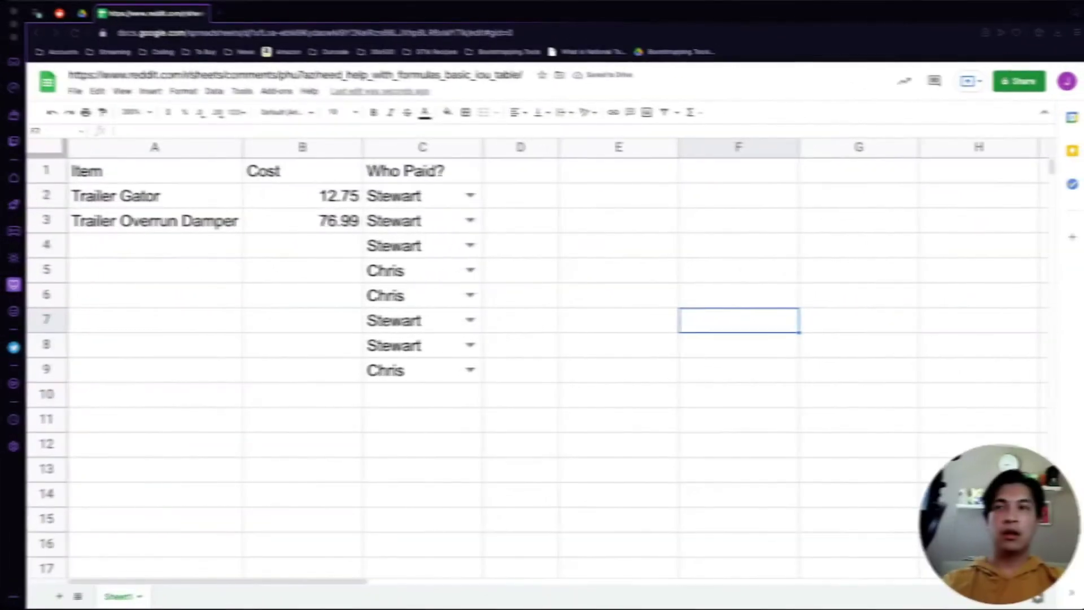
- Examine the item, cost and payer columns of the expense table, including the rows with missing items and costs
click(422, 495)
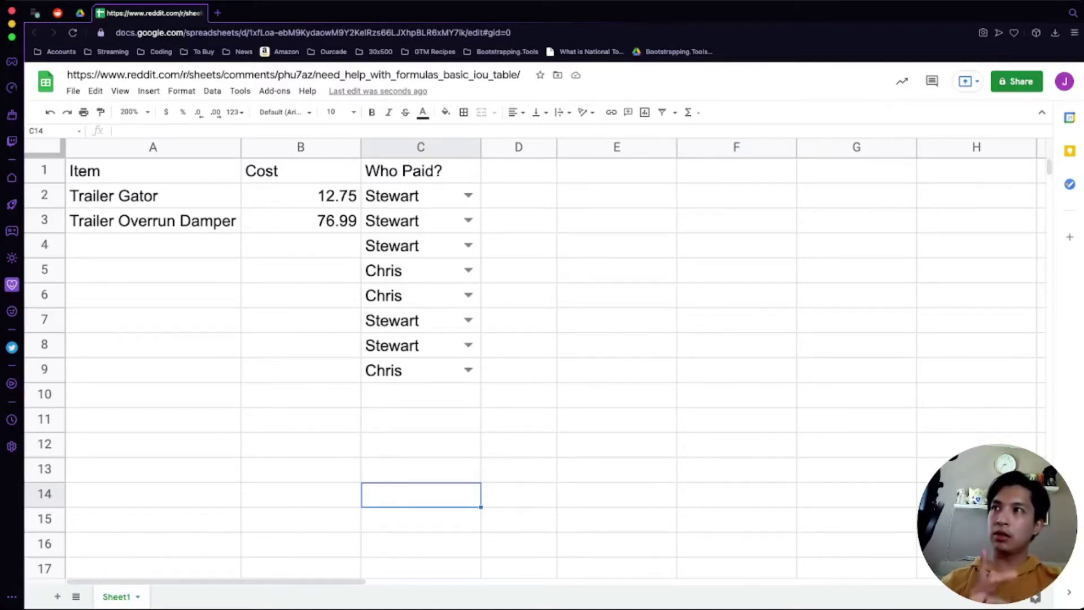
click(153, 220)
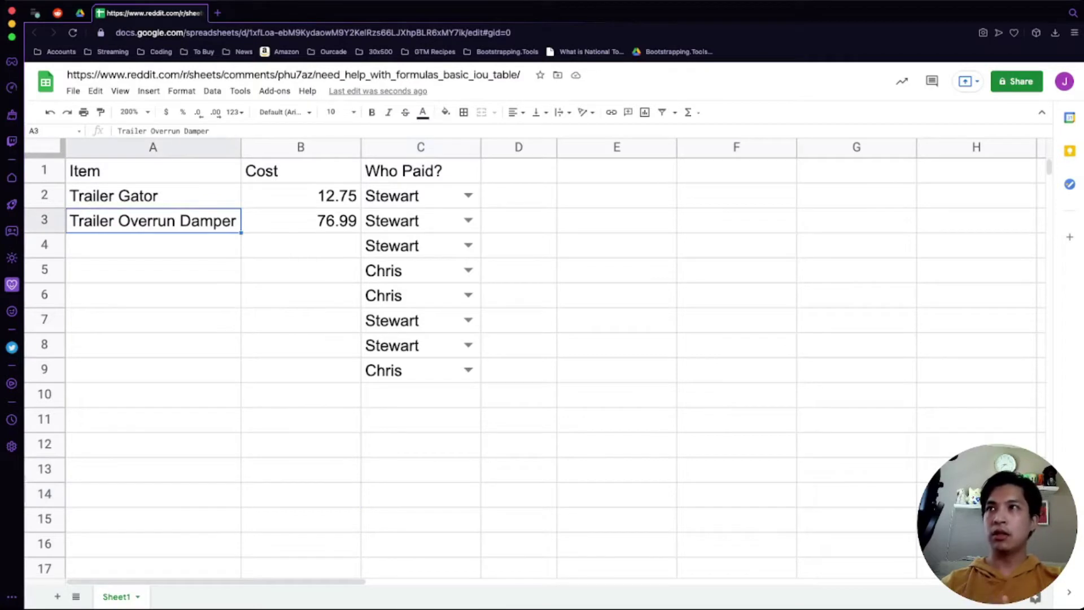
drag(301, 196, 301, 221)
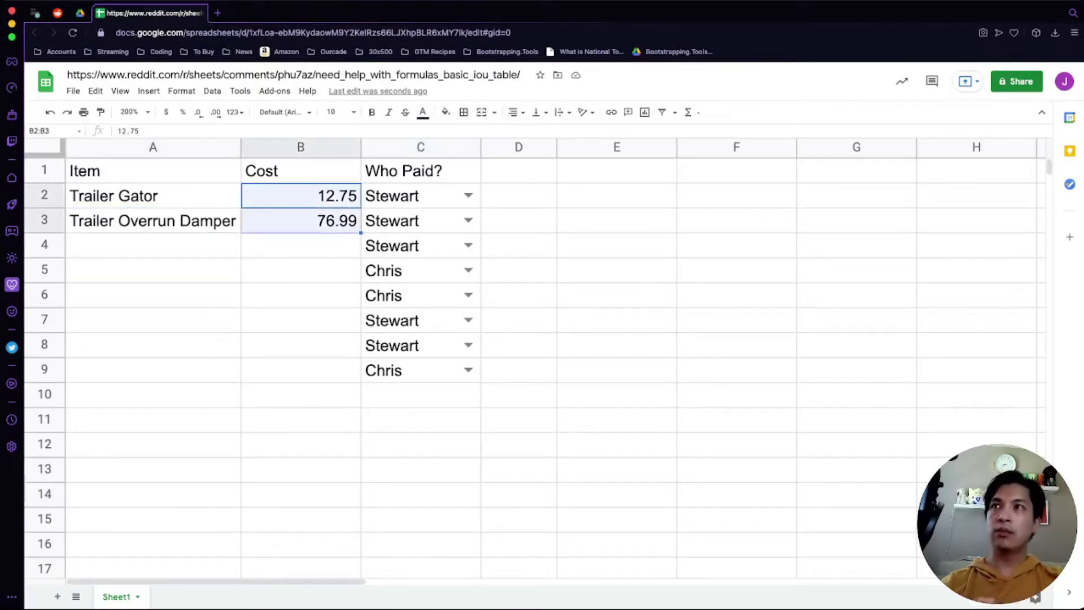
click(421, 196)
key(shift+Down)
key(shift+Down)
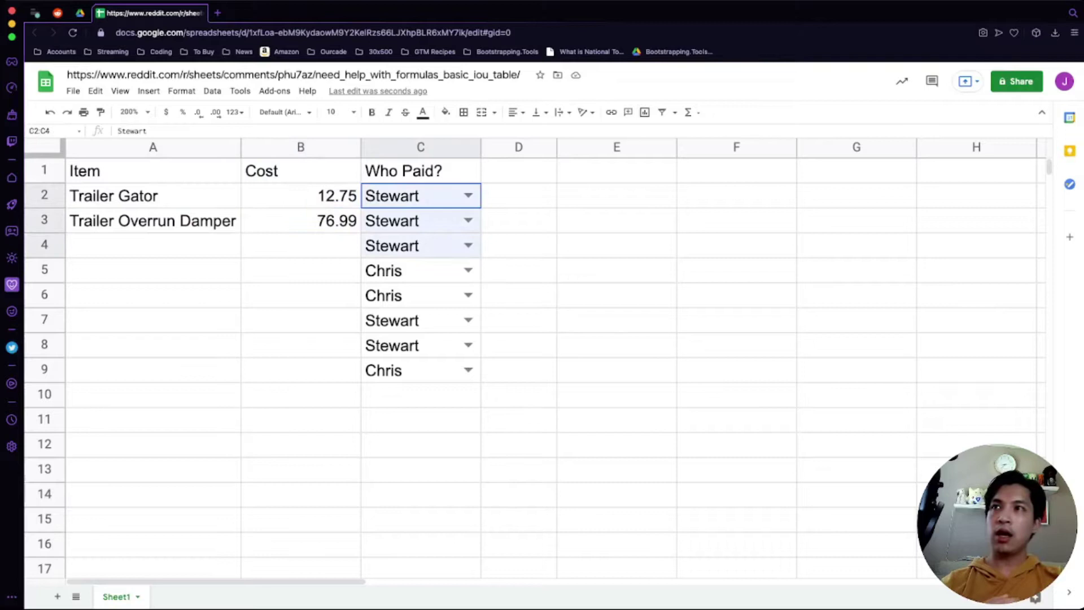
click(421, 320)
click(420, 345)
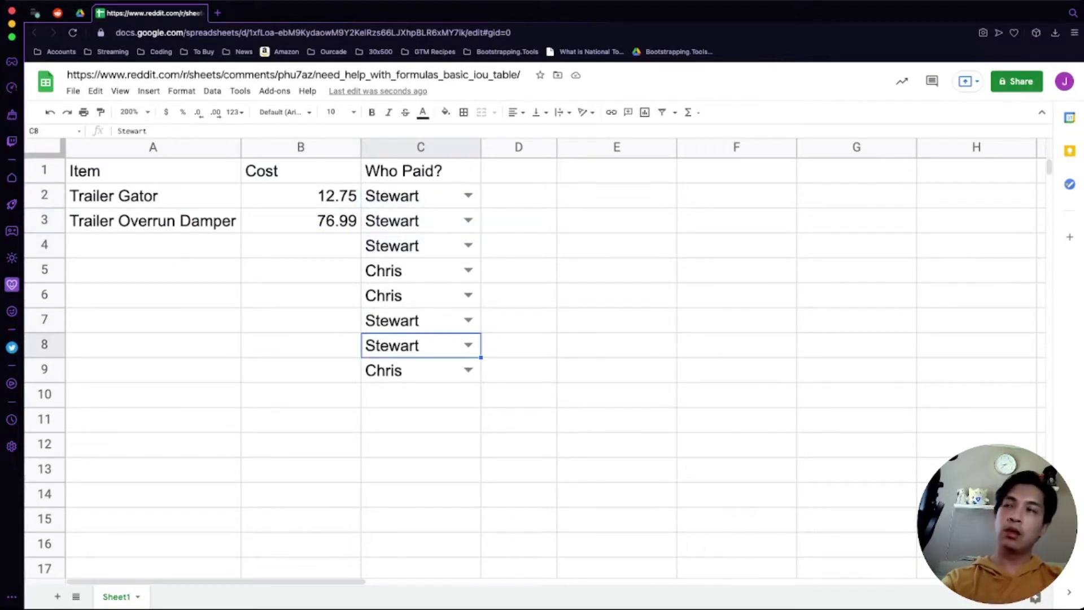
click(153, 246)
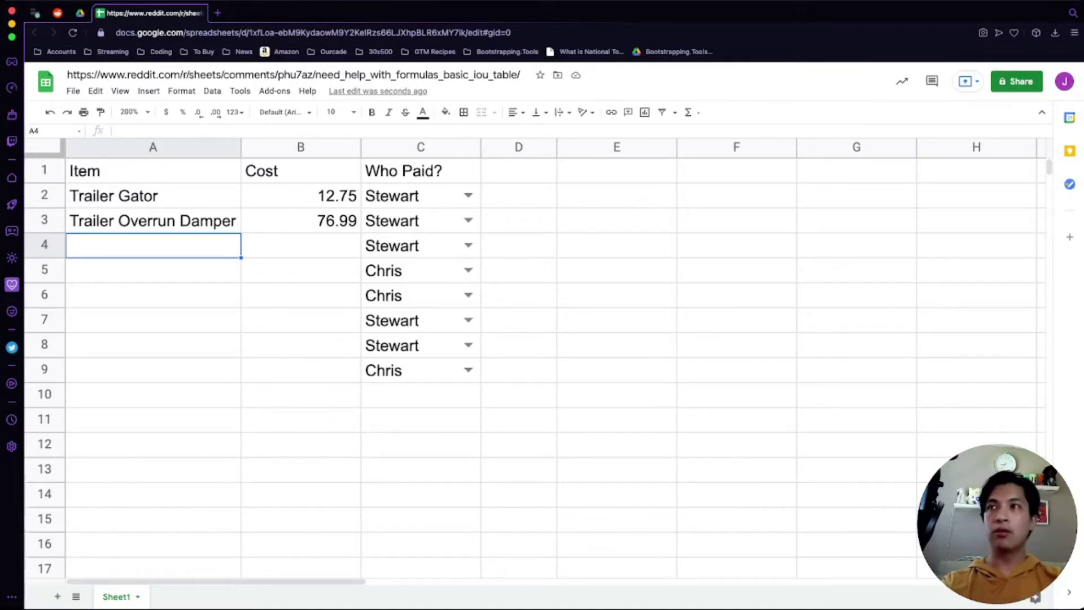
key(Right)
key(Down)
key(Down)
key(Up)
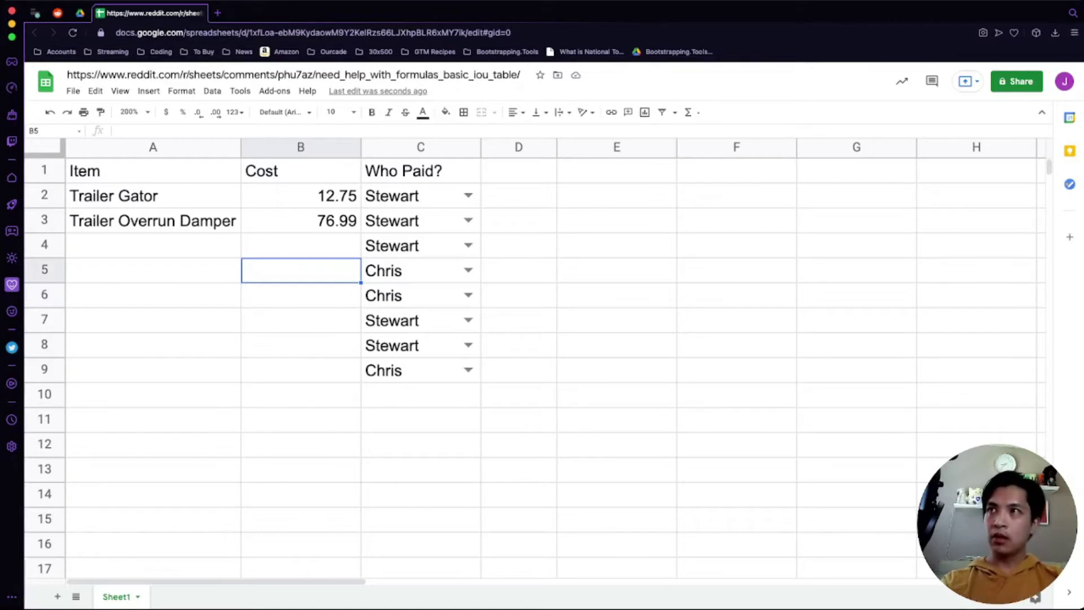
- Add the item Wheels with a cost of 800 in row 4 of the expense table
click(153, 246)
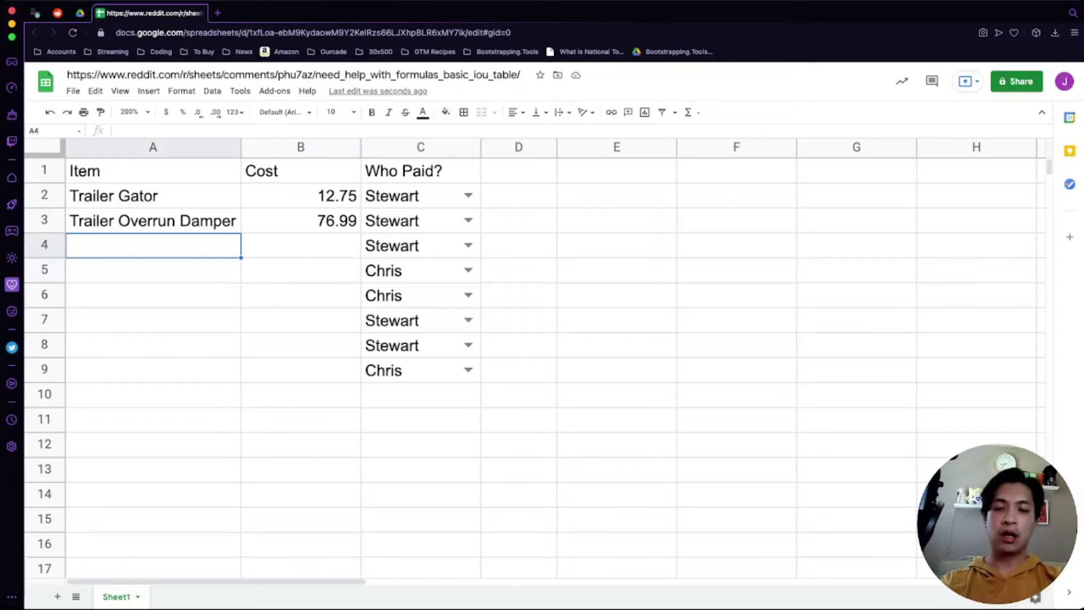
text(Wheels)
key(Tab)
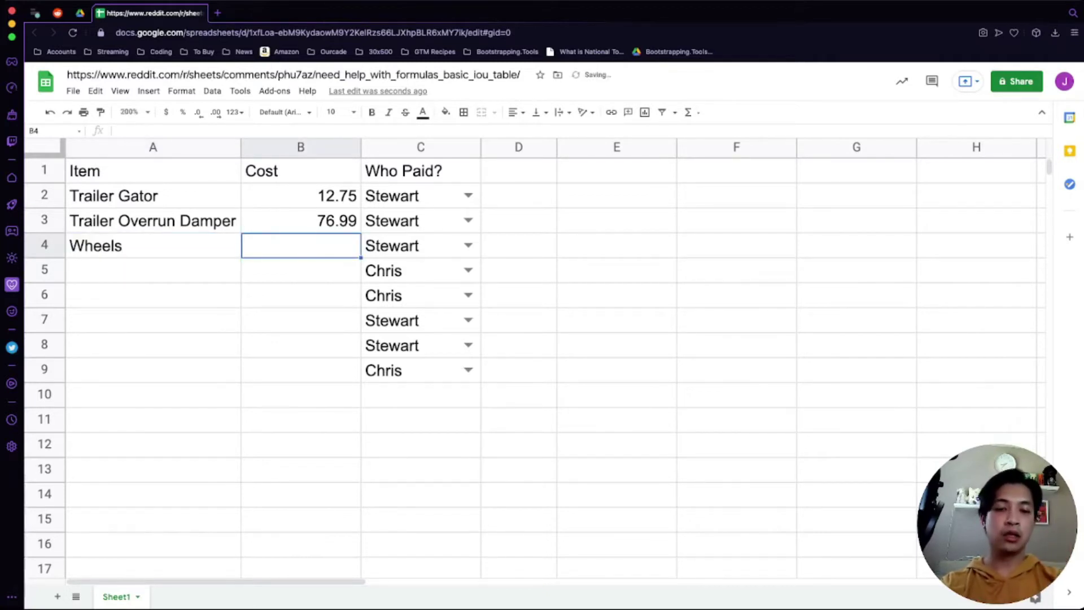
text(800)
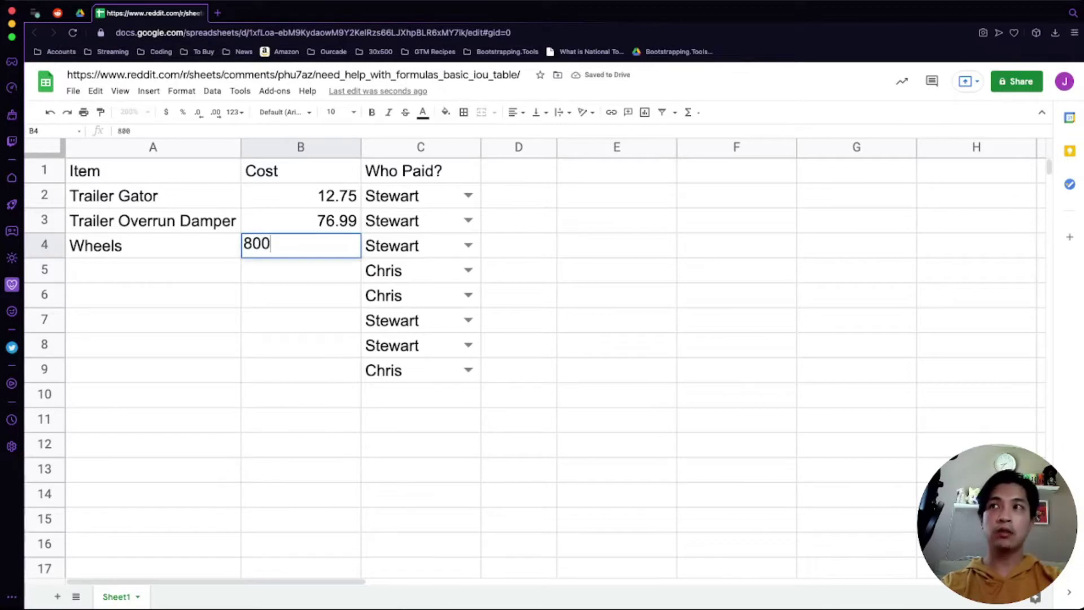
key(Return)
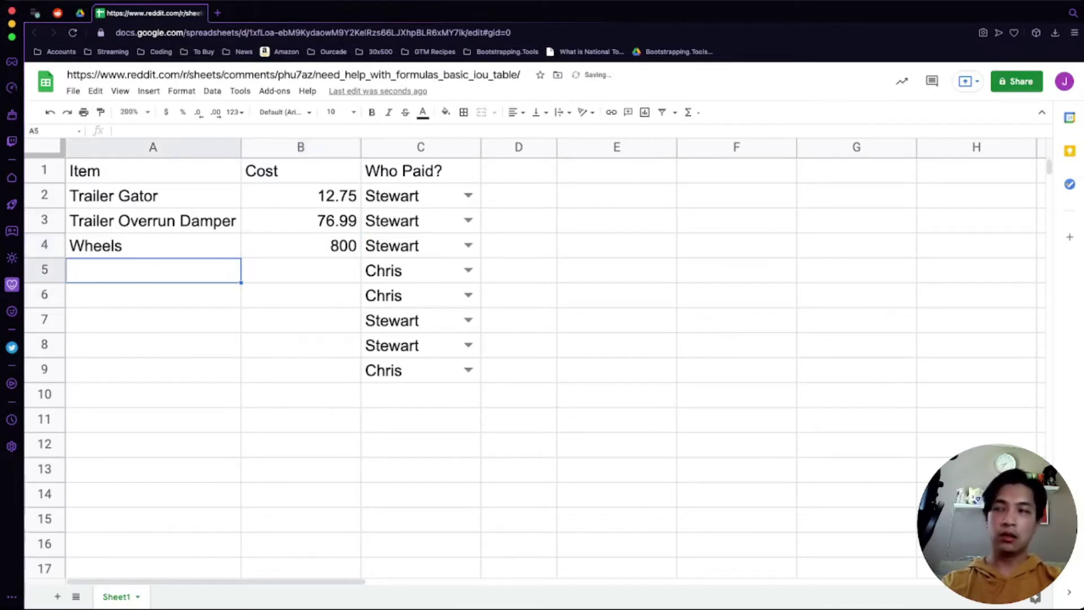
text(brakes)
key(BackSpace)
key(BackSpace)
key(BackSpace)
key(BackSpace)
key(BackSpace)
key(BackSpace)
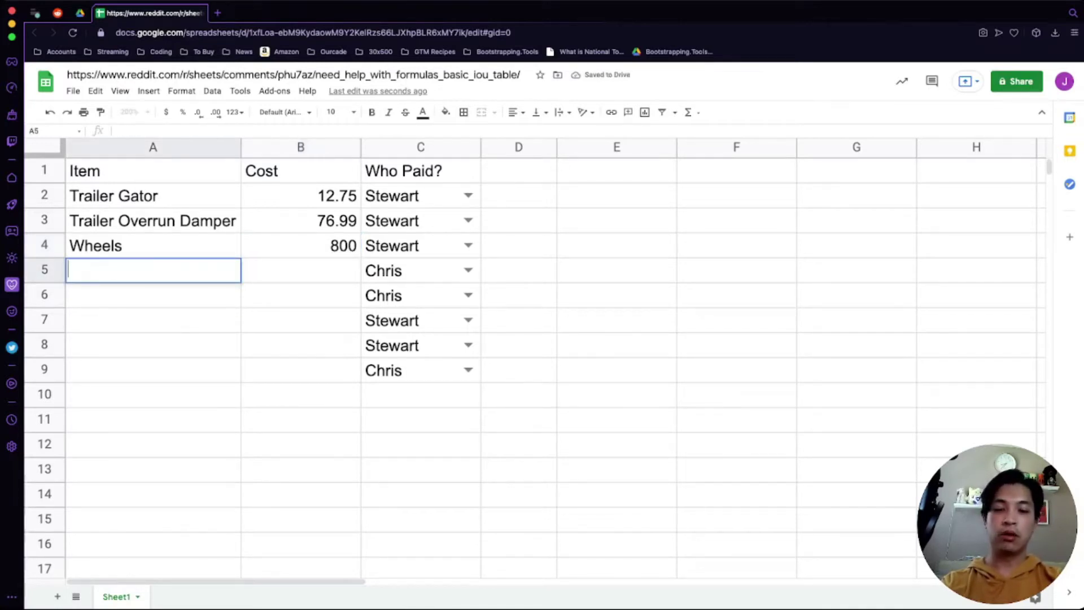
- Add the item Brakes with a cost of 205 in row 5 of the expense table
text(Brakes)
key(Tab)
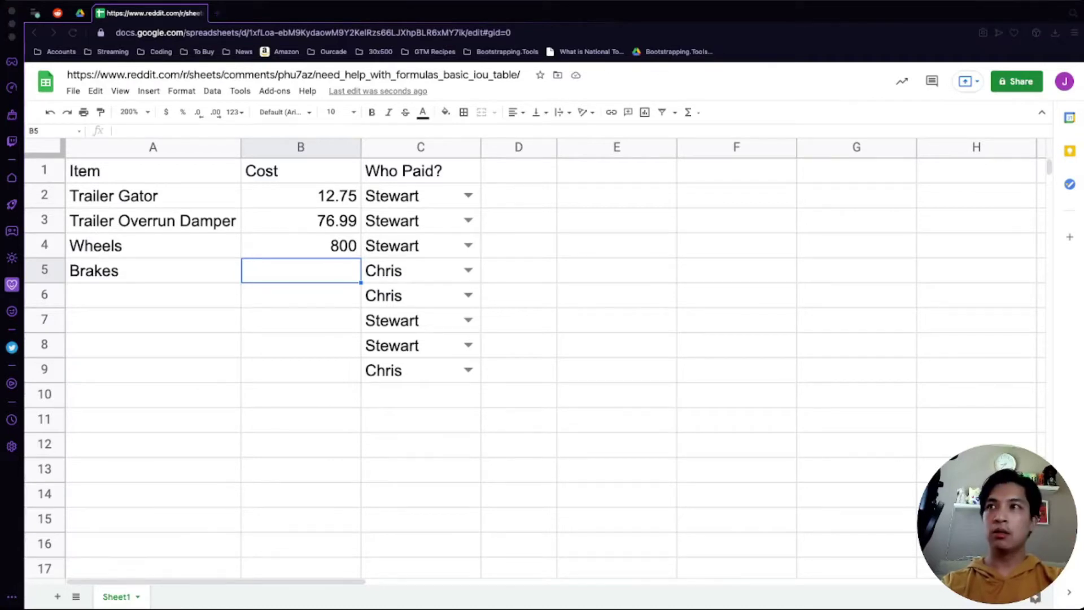
key(super+Tab)
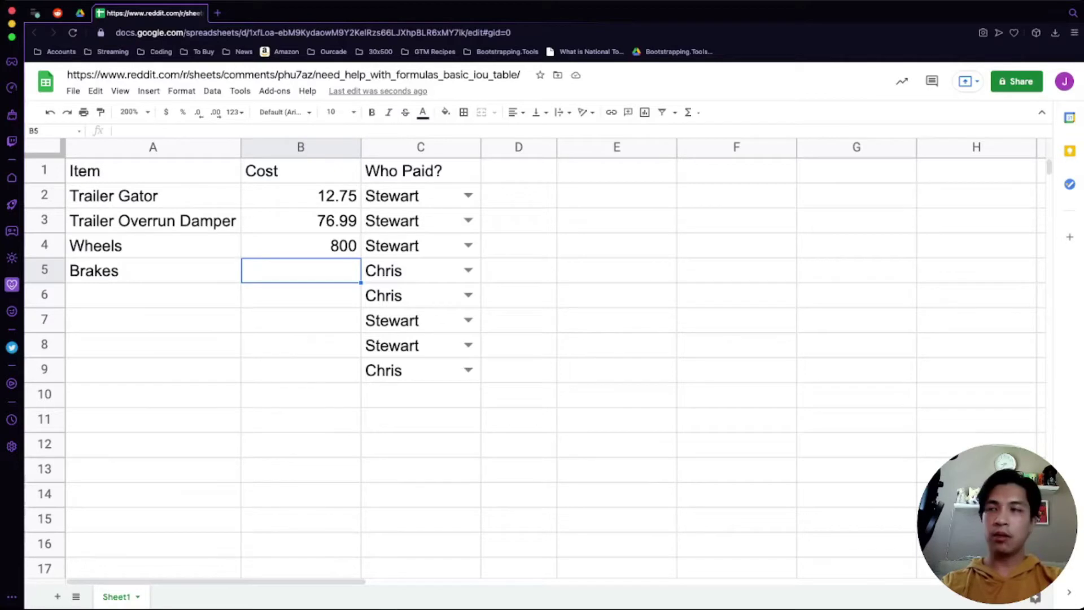
text(205)
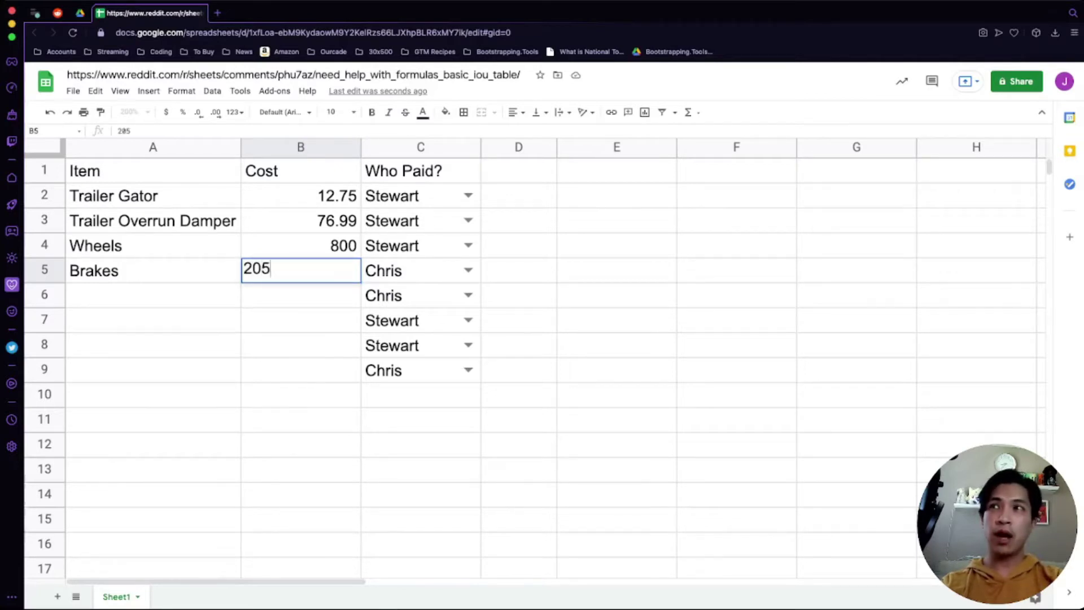
key(Return)
key(Left)
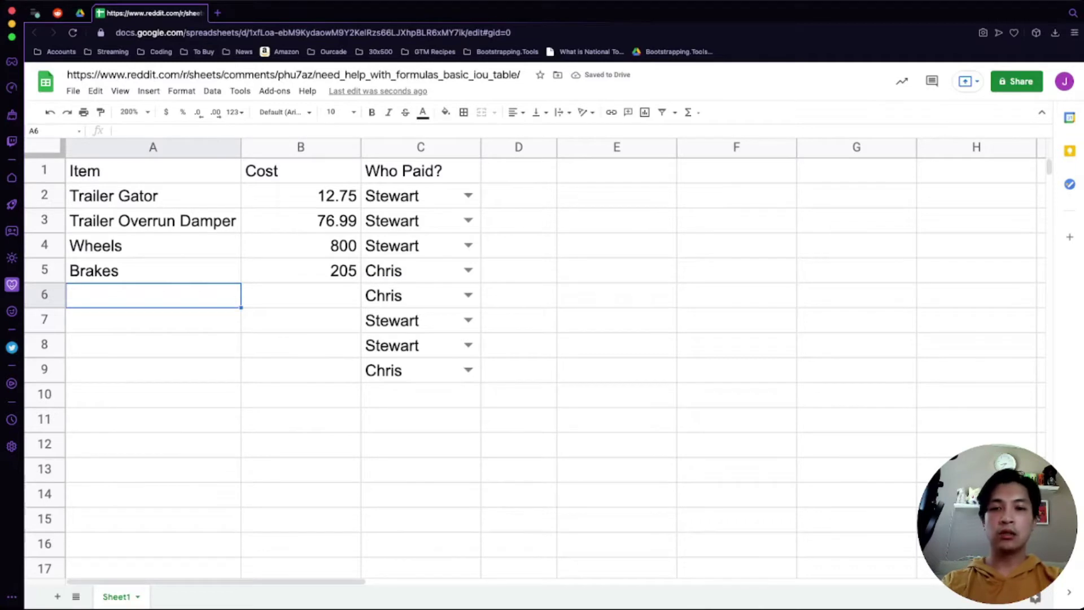
- Add the item Tow Coupling with a cost of 150 in row 6 of the expense table
text(two Couplin)
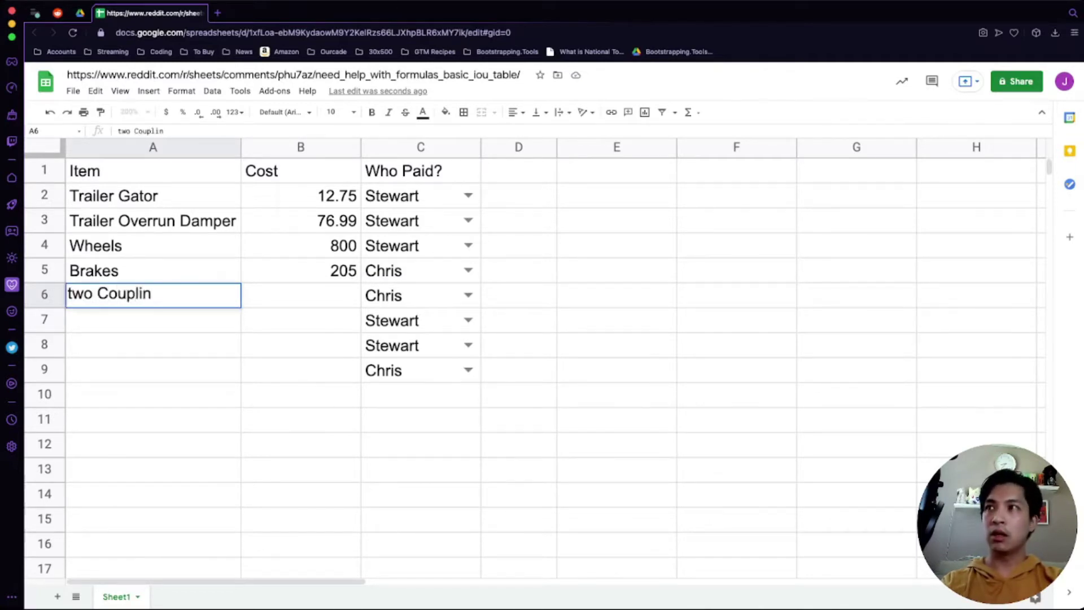
key(Escape)
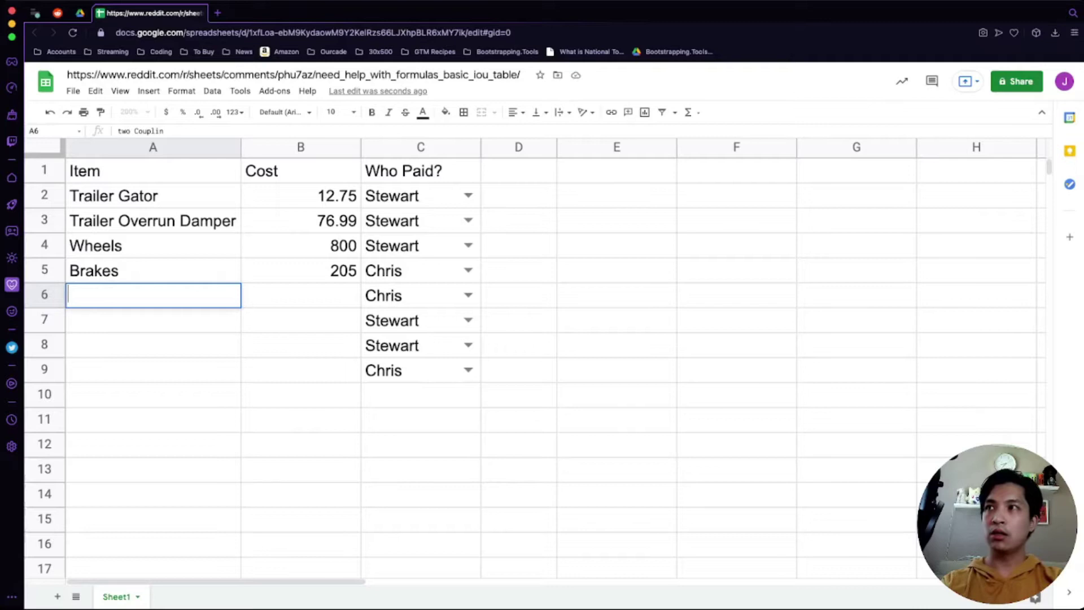
text(Tow Coupl)
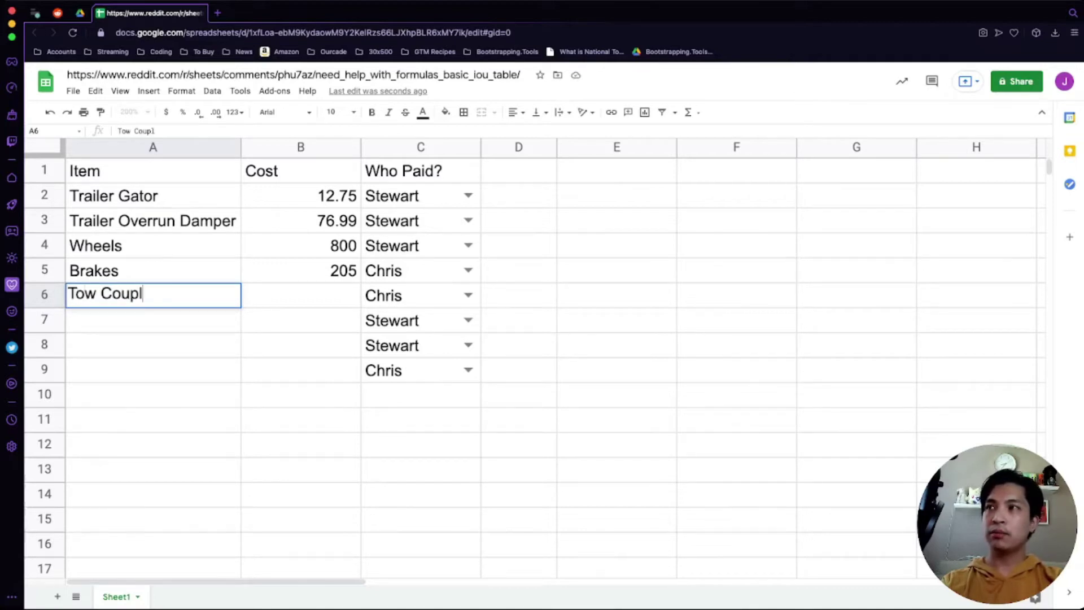
text(ing)
key(Tab)
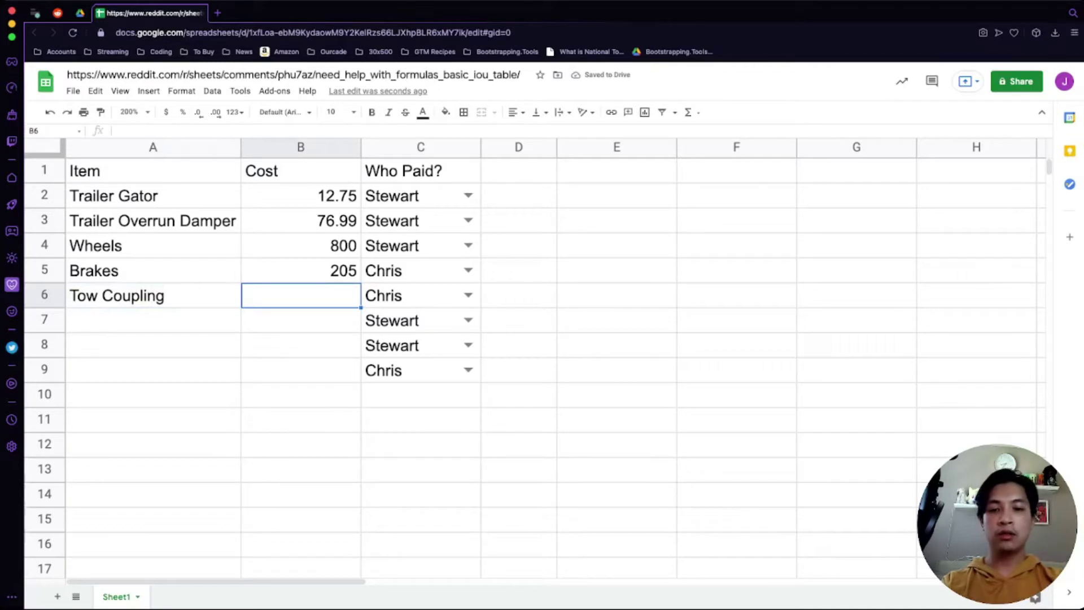
text(150)
key(Return)
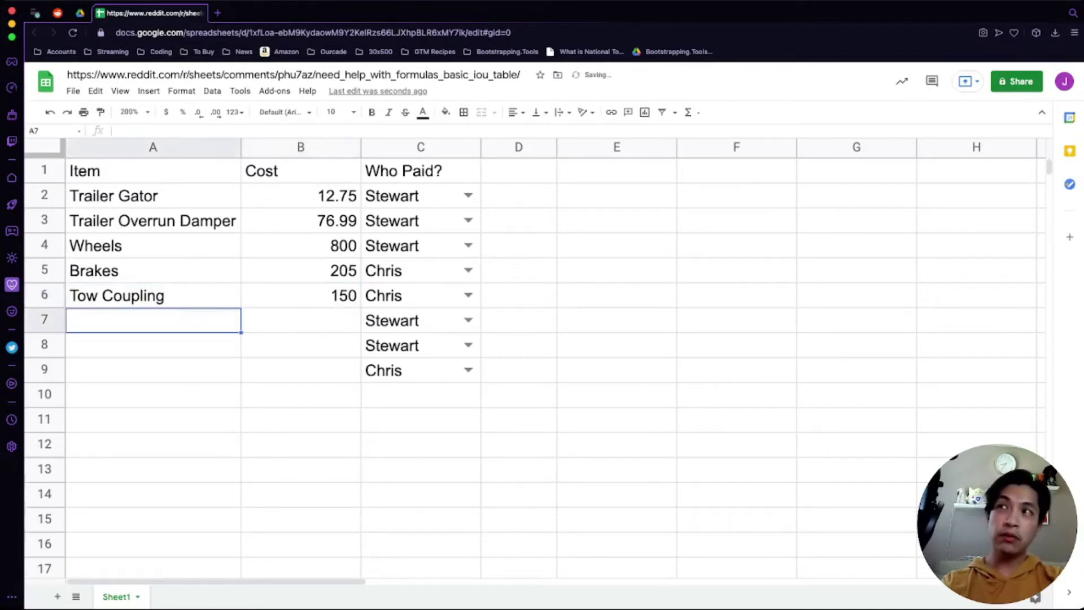
key(Up)
key(Down)
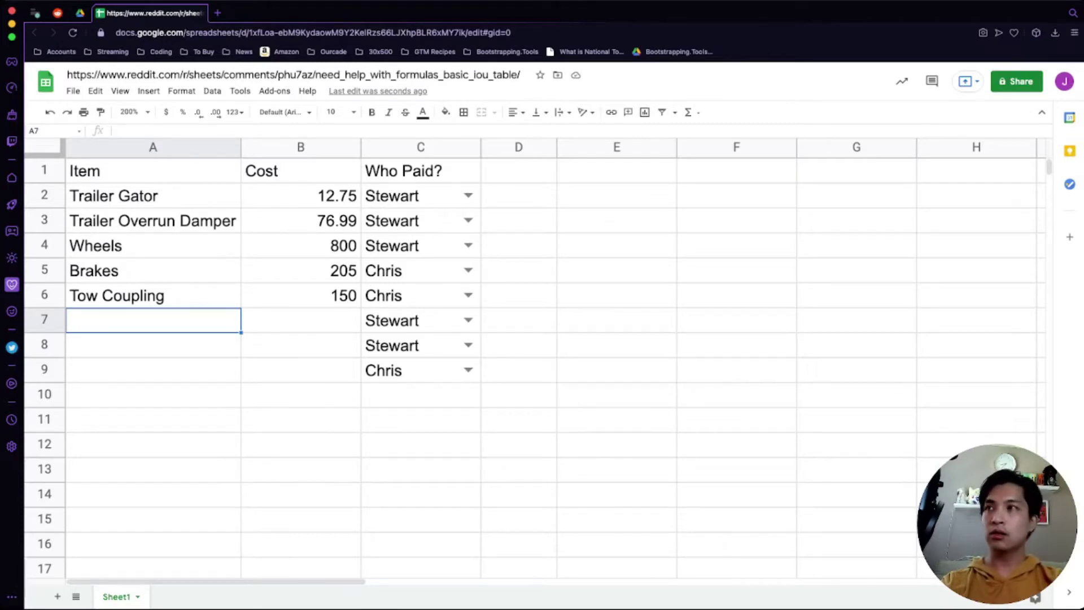
- Add the item Square Axle with a cost of 180 in row 7 of the expense table
text(Square Axle)
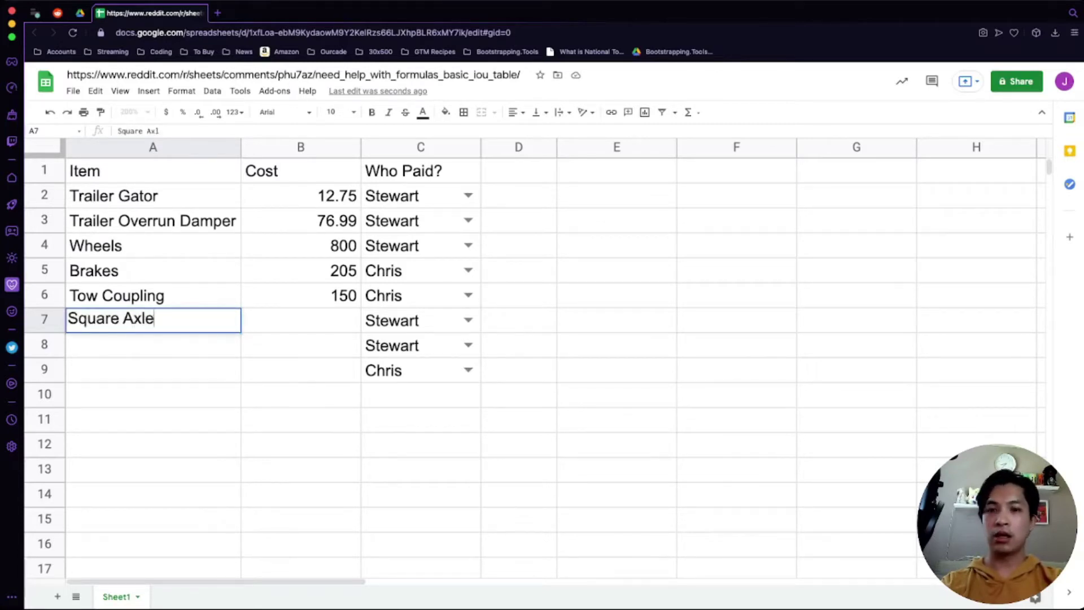
key(Tab)
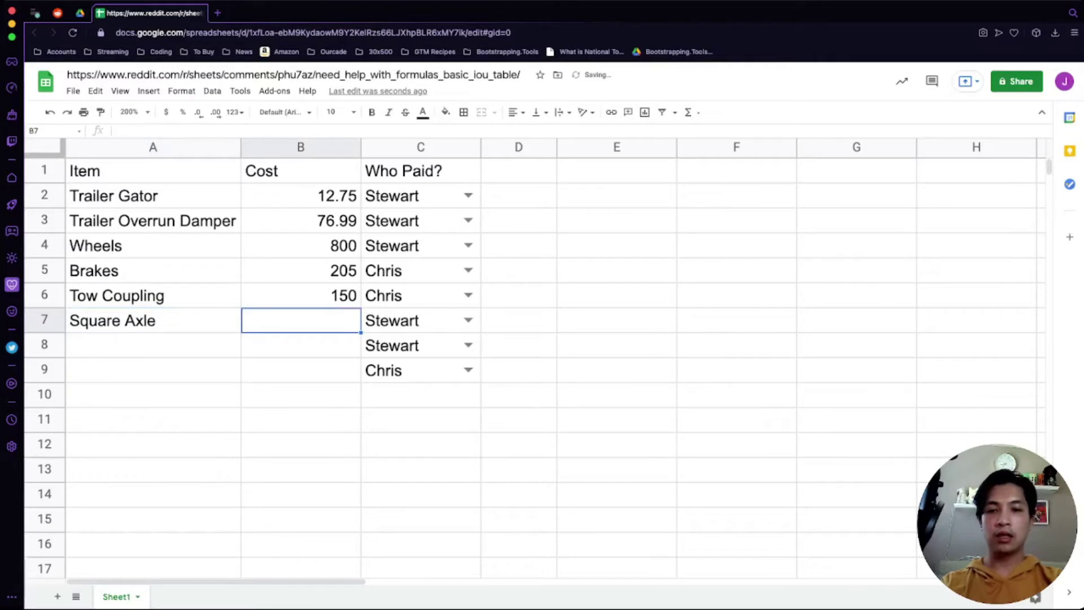
text(180)
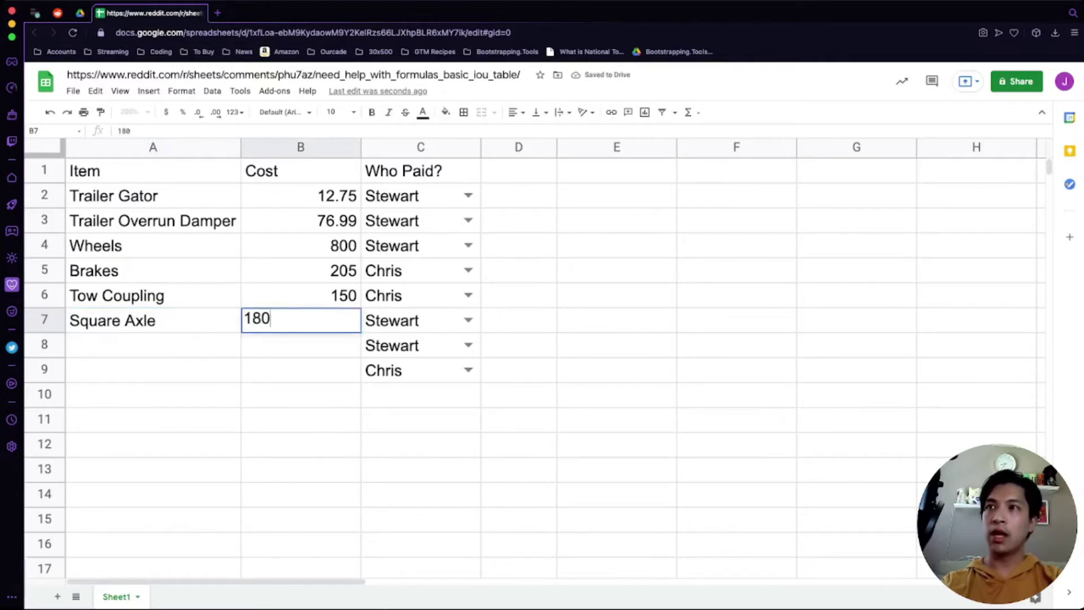
key(Return)
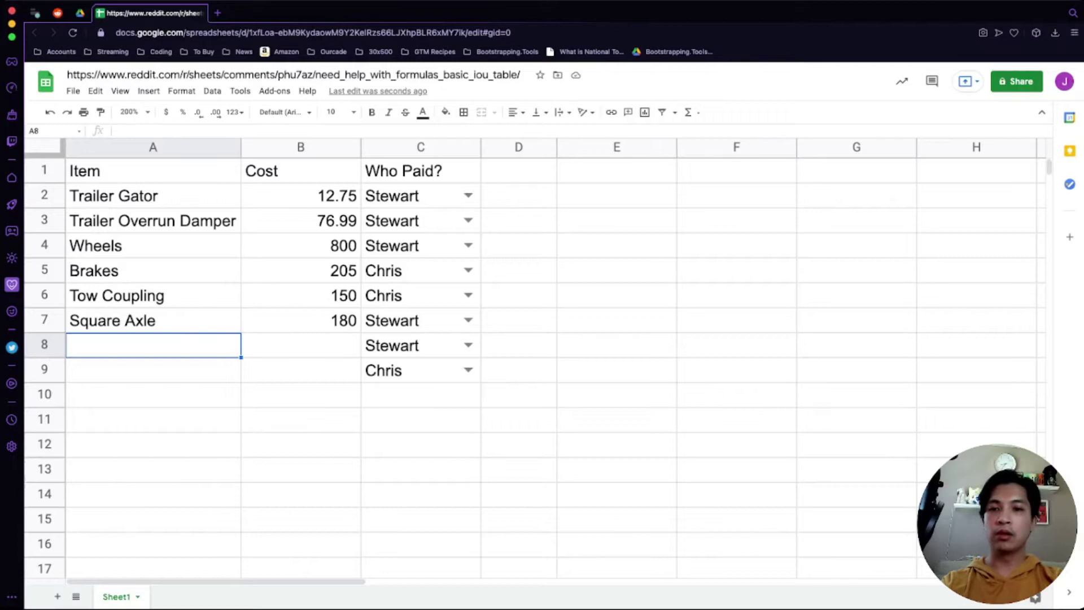
- Add the item Rims with a cost of 170 in row 8 of the expense table
text(Rims)
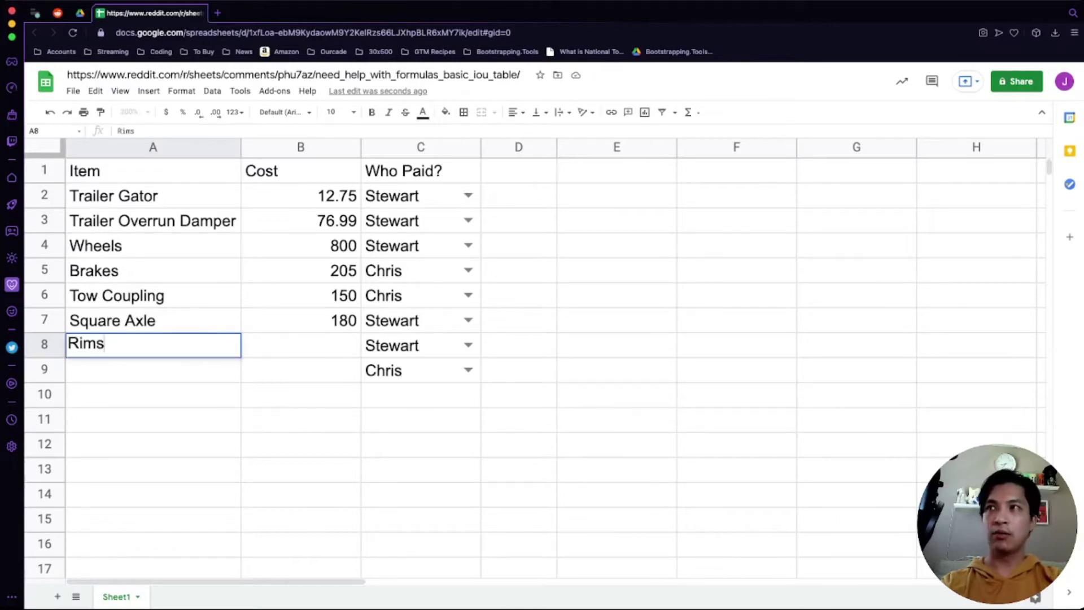
key(Tab)
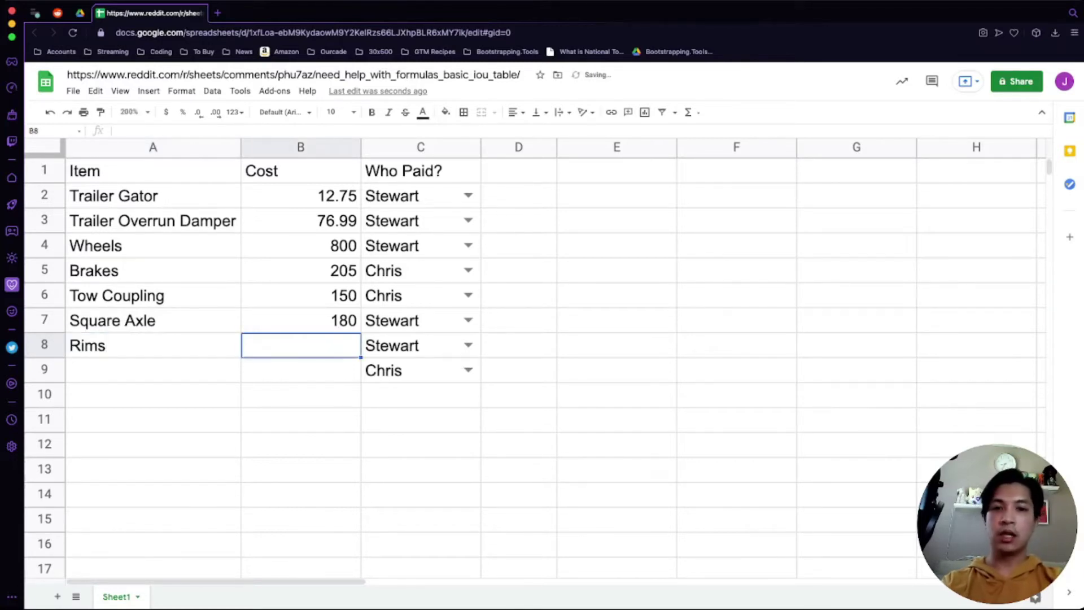
text(170)
key(Return)
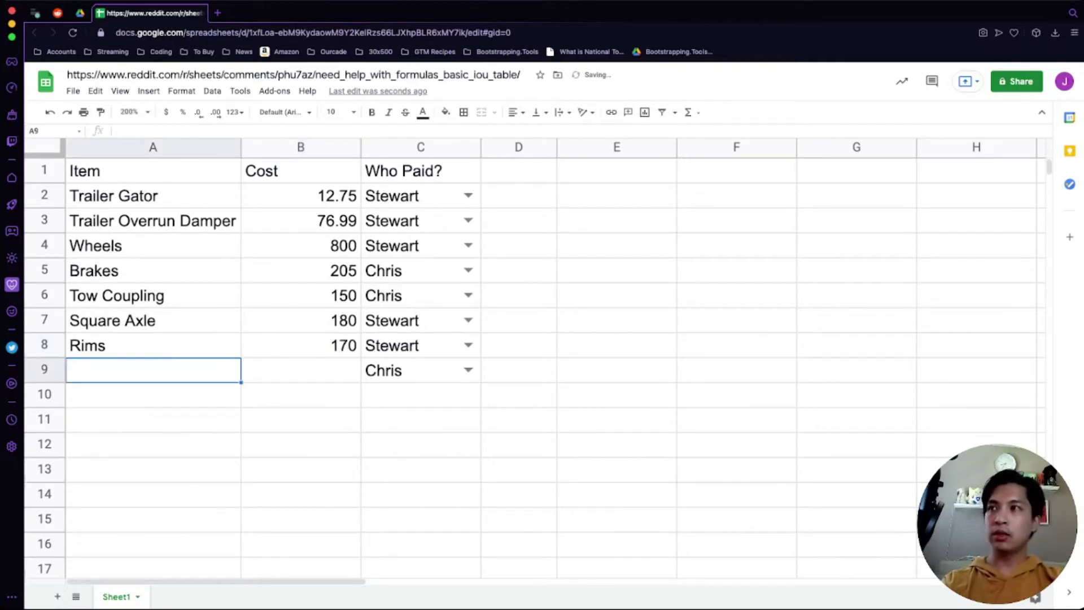
- Add the item LED Lights with a cost of 40 in row 9, and select the empty cell E1
text(LED Lights)
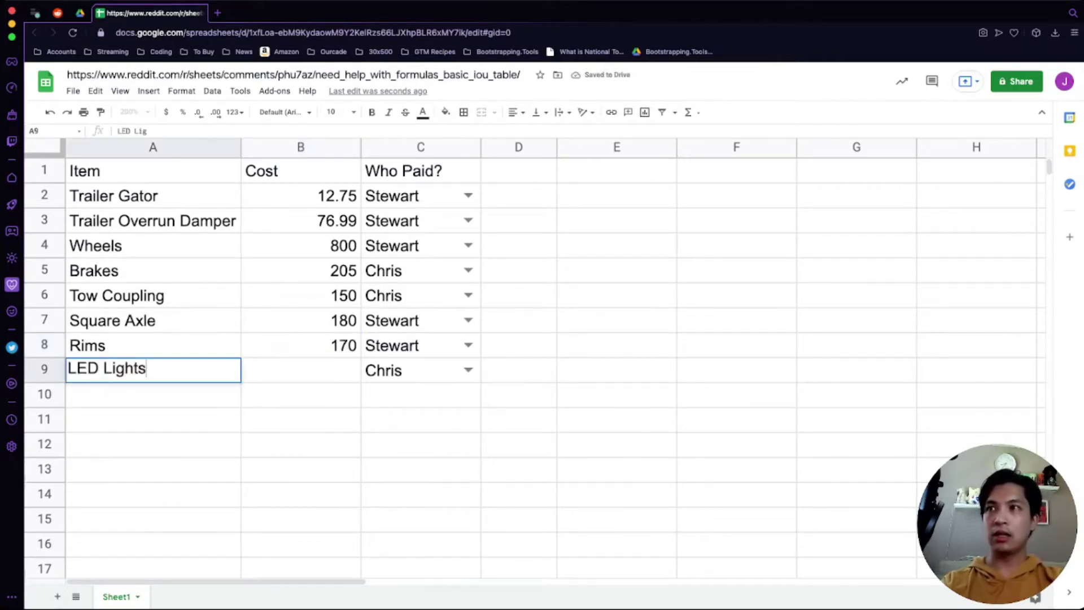
key(Tab)
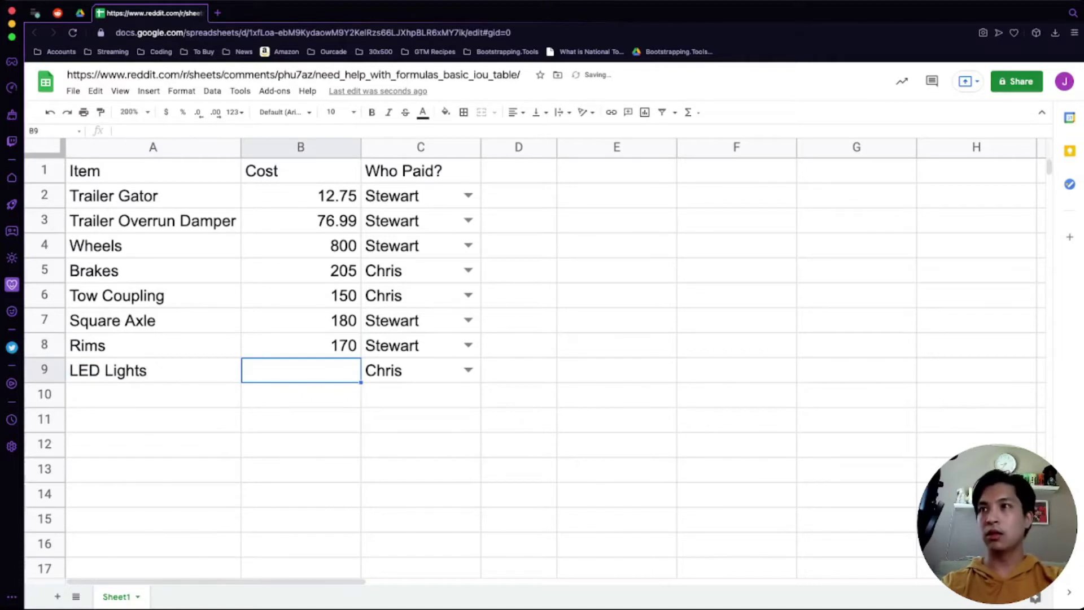
text(40)
key(Return)
key(Right)
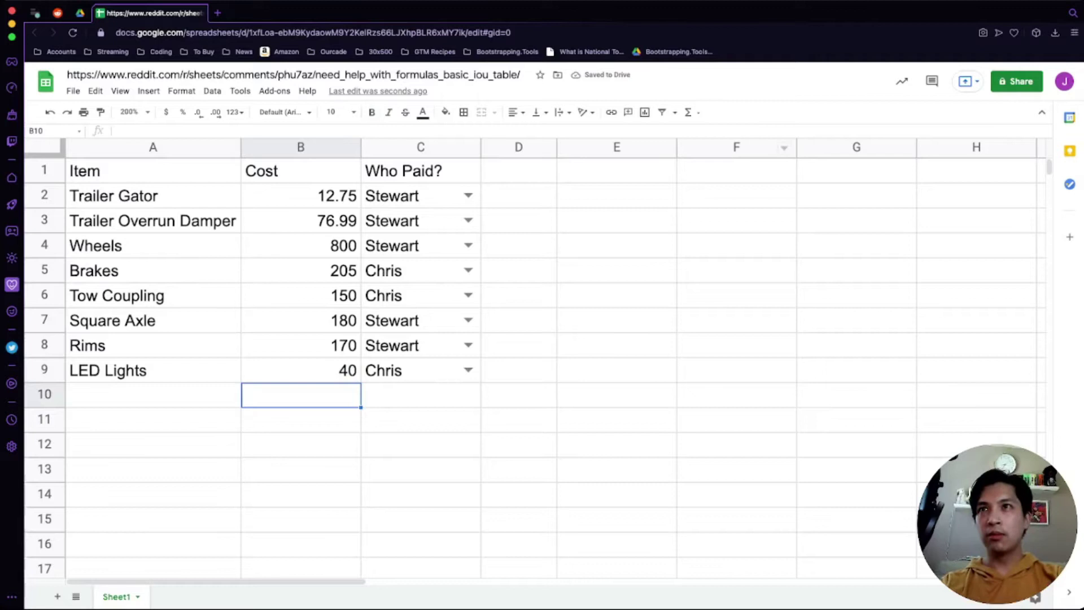
click(627, 172)
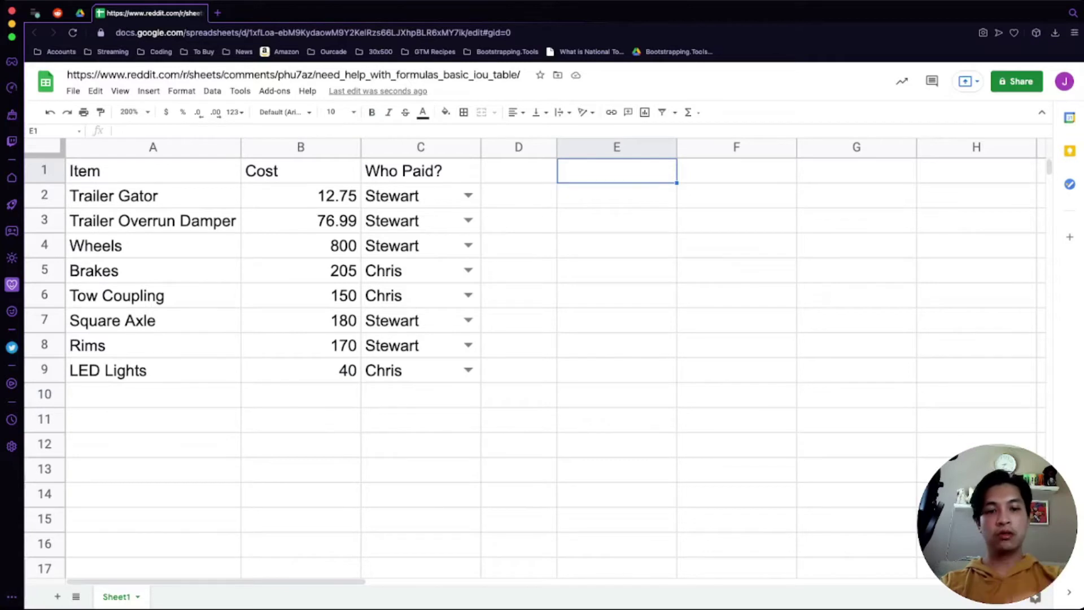
- Enter the header Payers in cell E1
text(PAyers)
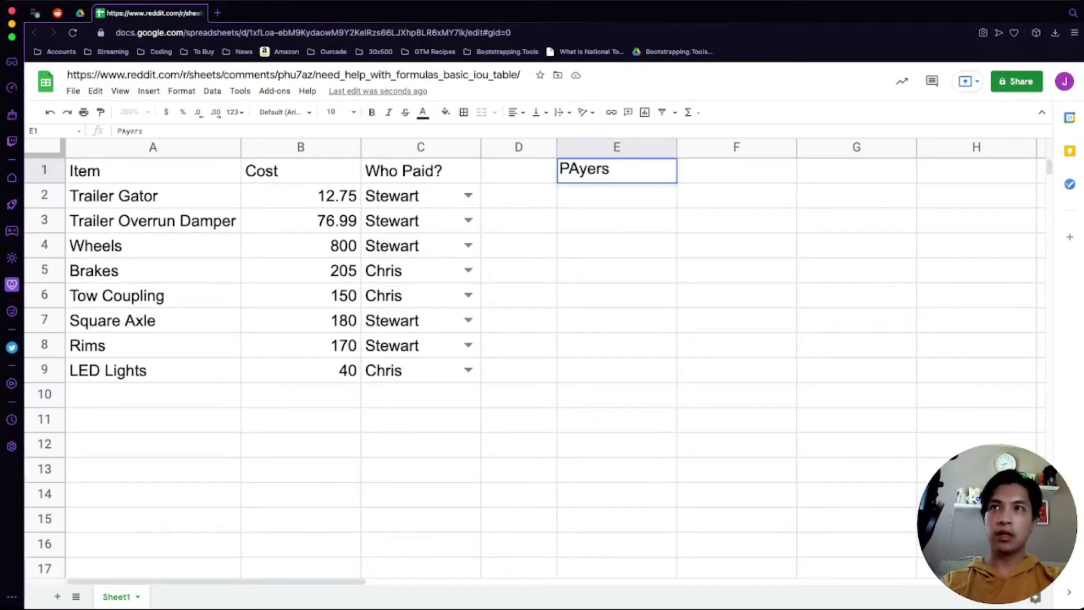
key(Return)
key(Up)
key(Return)
key(Up)
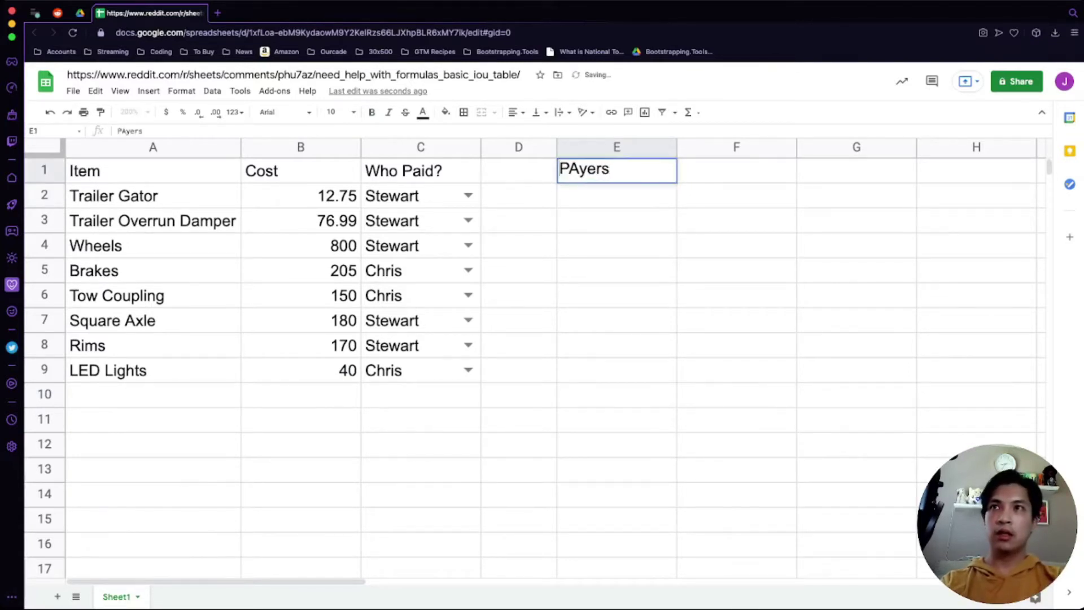
key(Right)
key(Right)
key(BackSpace)
text(a)
key(Return)
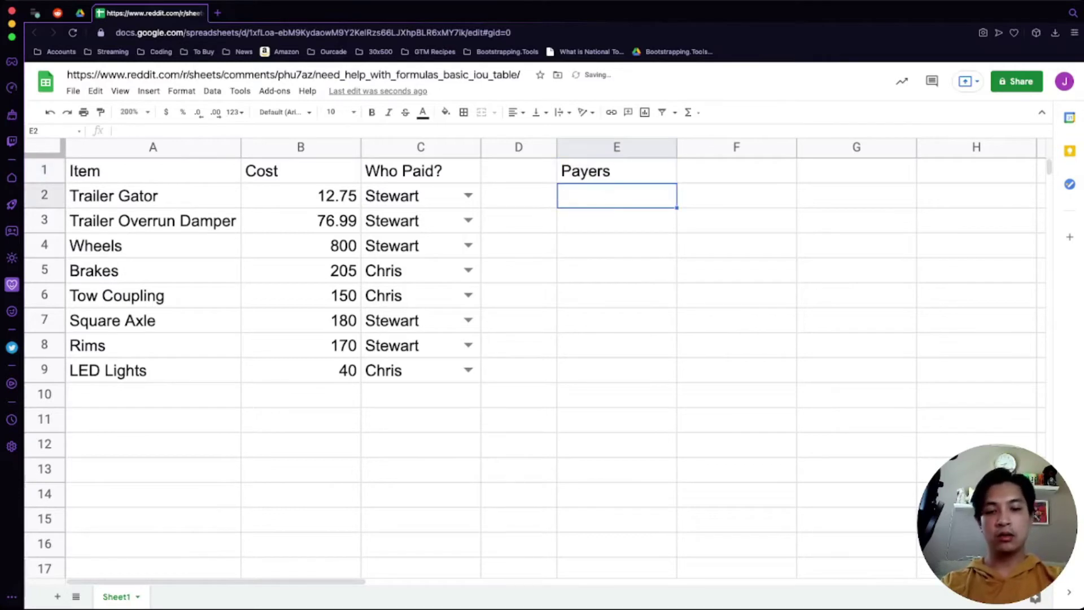
- Enter the formula =UNIQUE(C2:C) in E2 to list each distinct payer from the Who Paid? column
text(=unique)
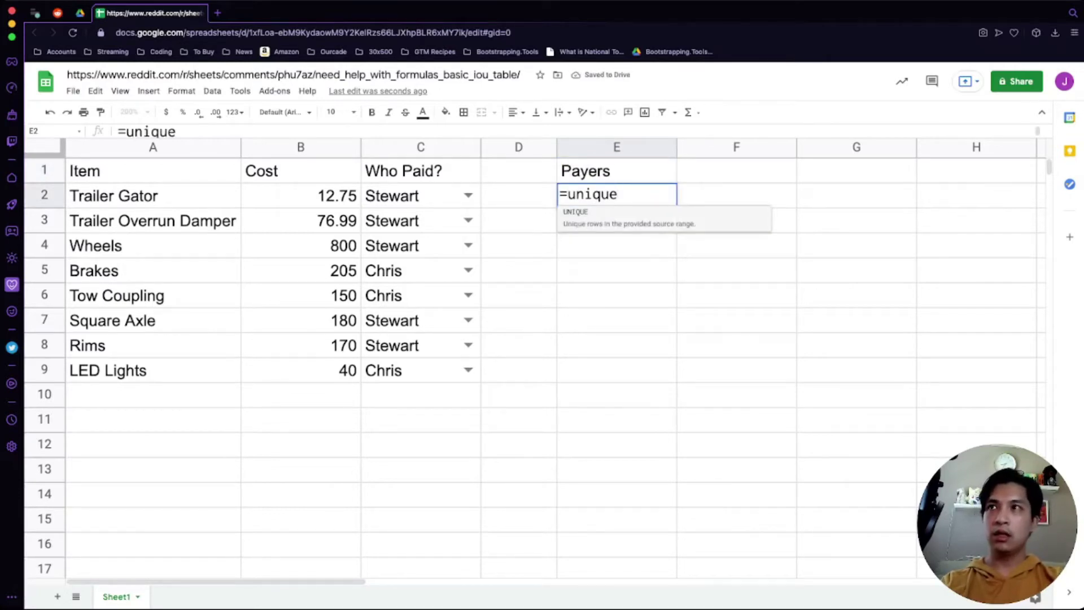
key(Tab)
text(C:@C)
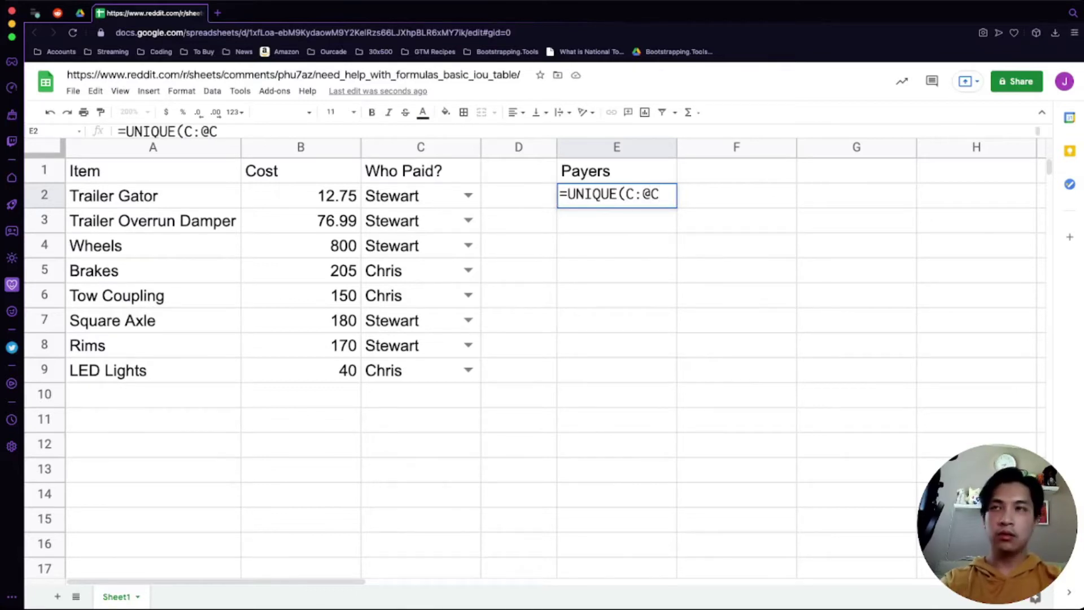
key(BackSpace)
key(BackSpace)
key(BackSpace)
text(2:C))
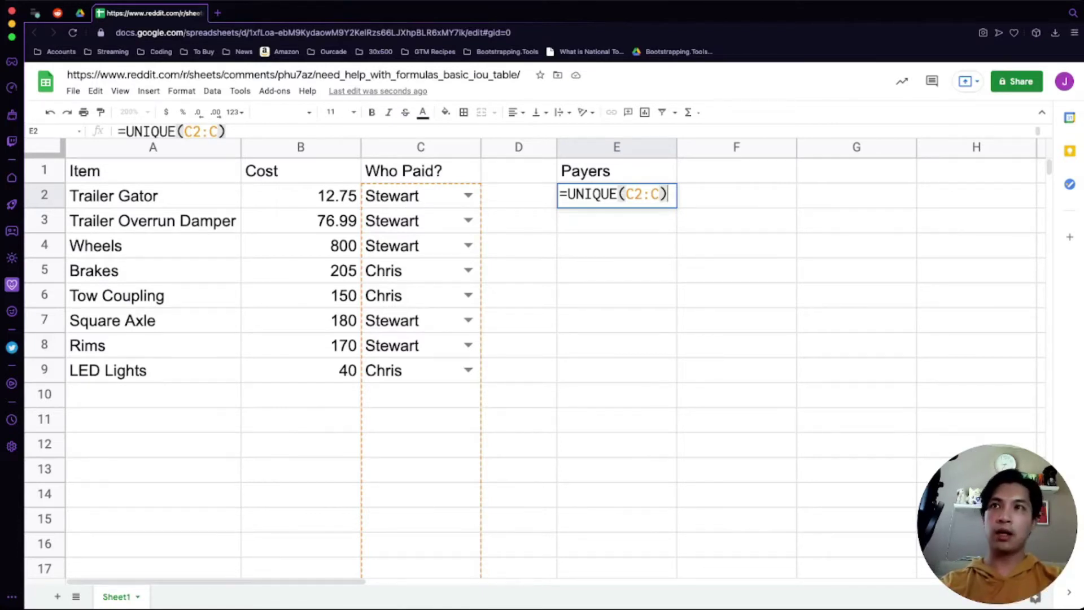
key(Return)
key(Up)
key(Down)
key(Down)
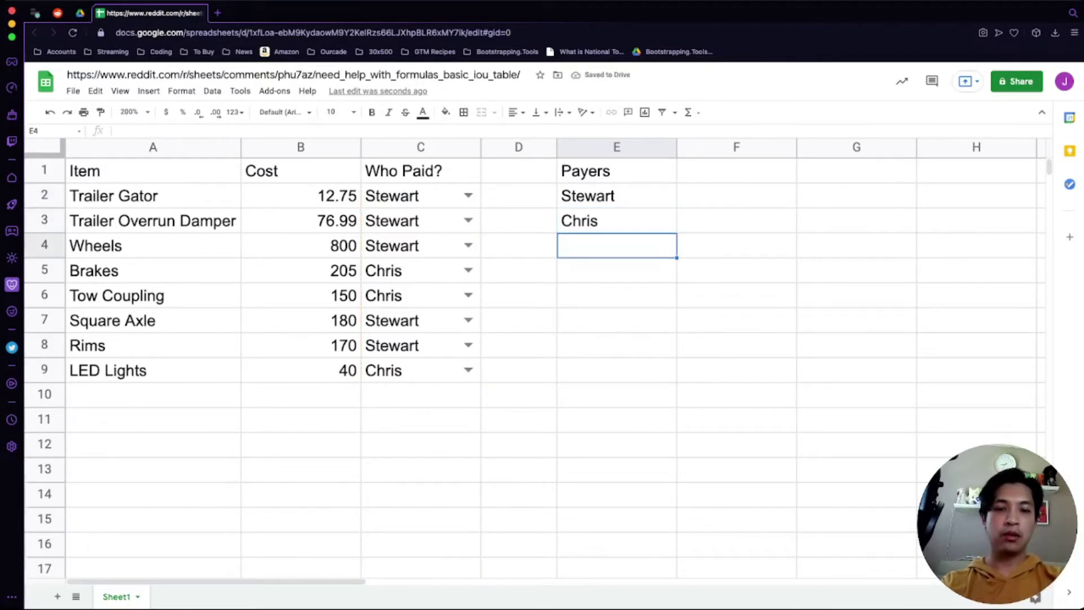
- Test the Payers list by entering a new payer's name in C10, and clear that cell again
click(420, 394)
text(Larry)
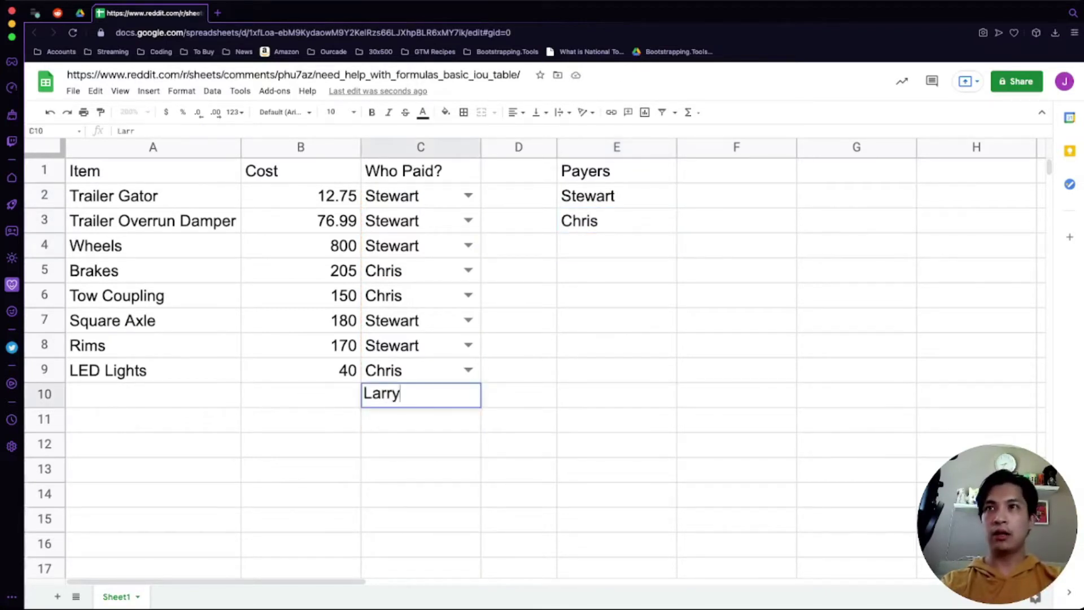
key(Return)
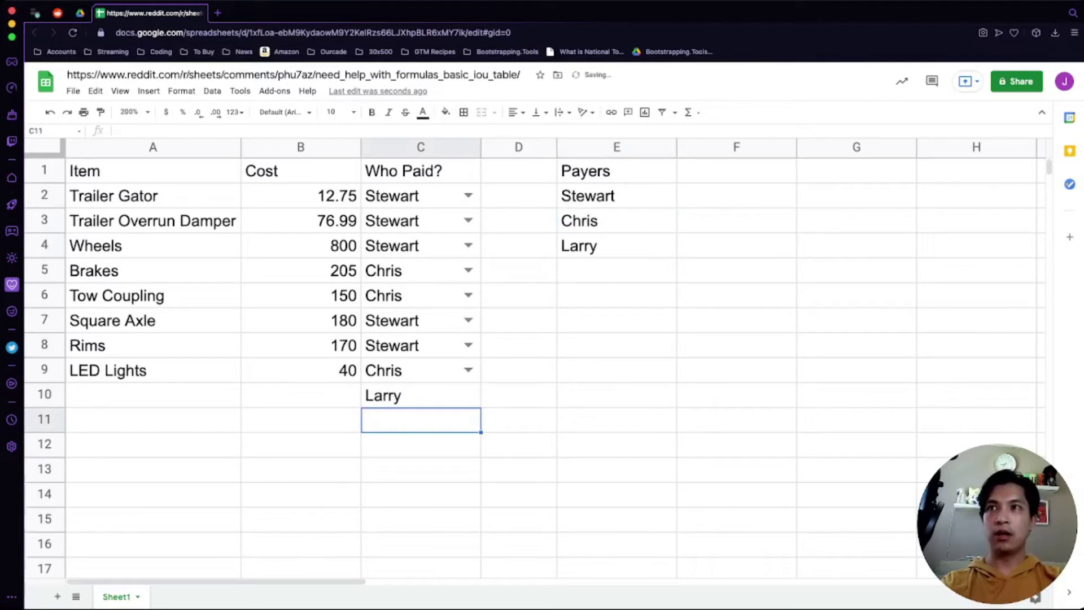
key(Up)
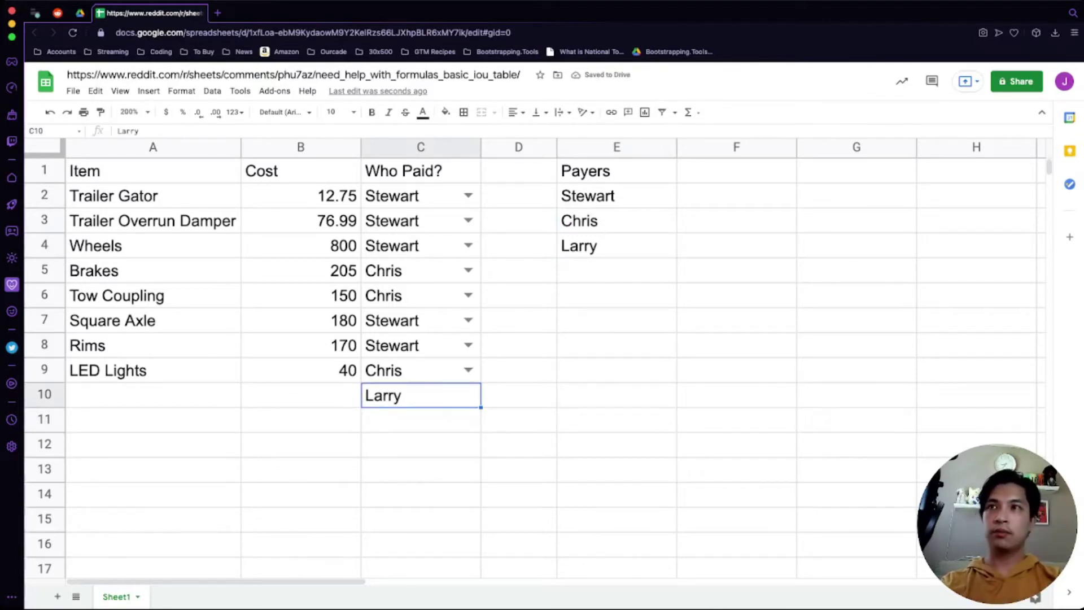
key(BackSpace)
- Enter the header Amount Paid in cell F1
click(736, 221)
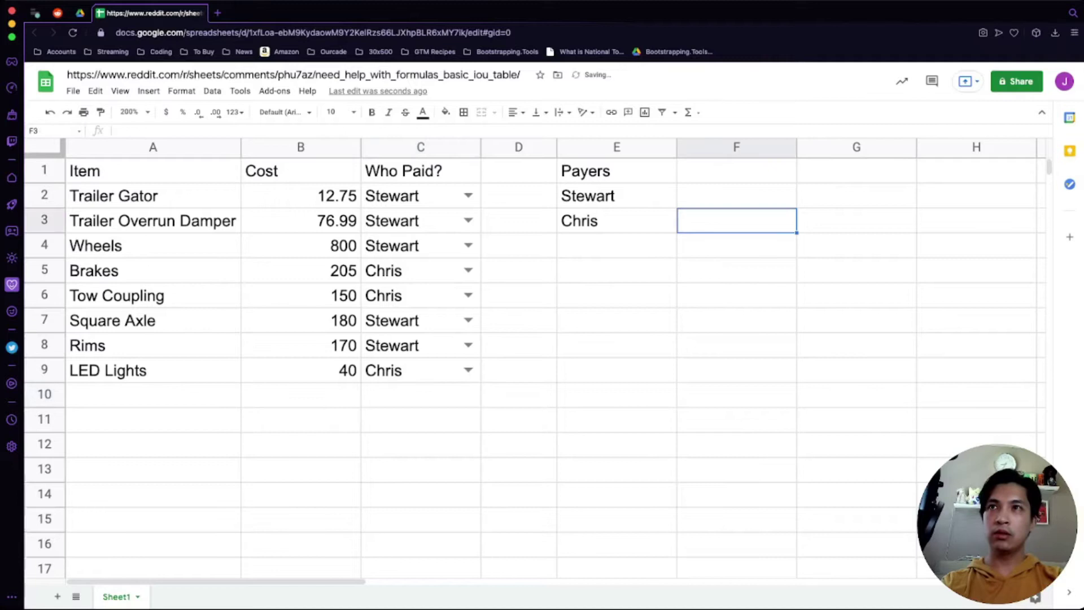
click(736, 170)
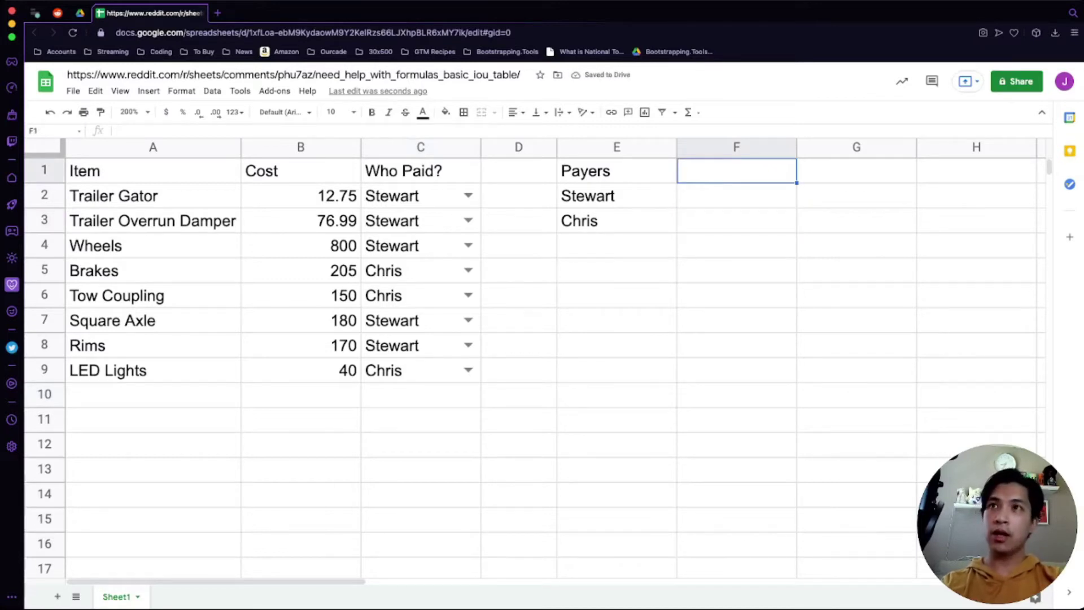
text(Amount )
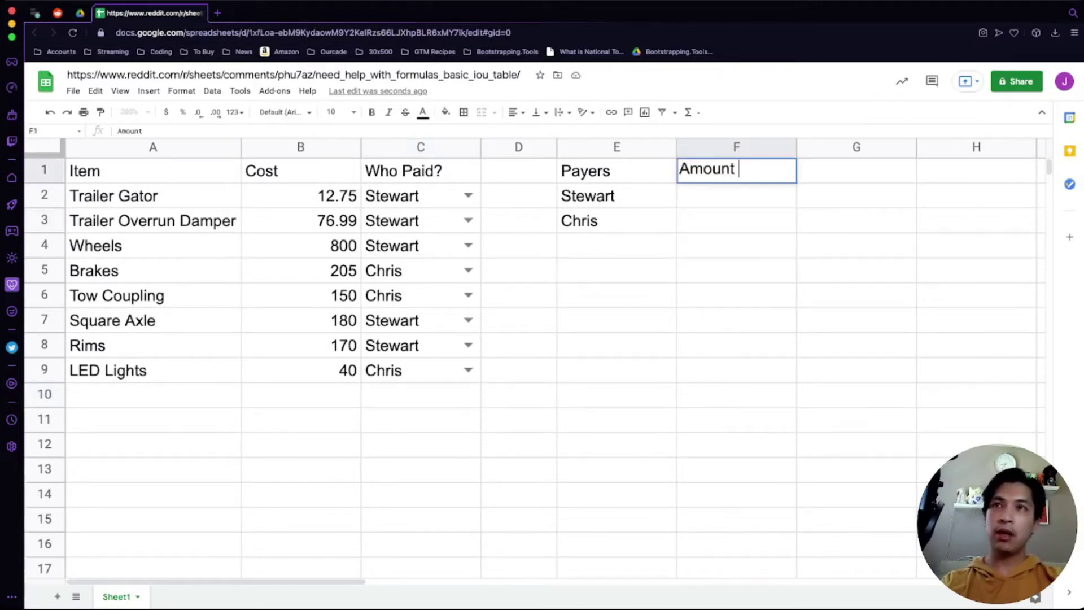
text(Paid)
key(Return)
key(Left)
key(Right)
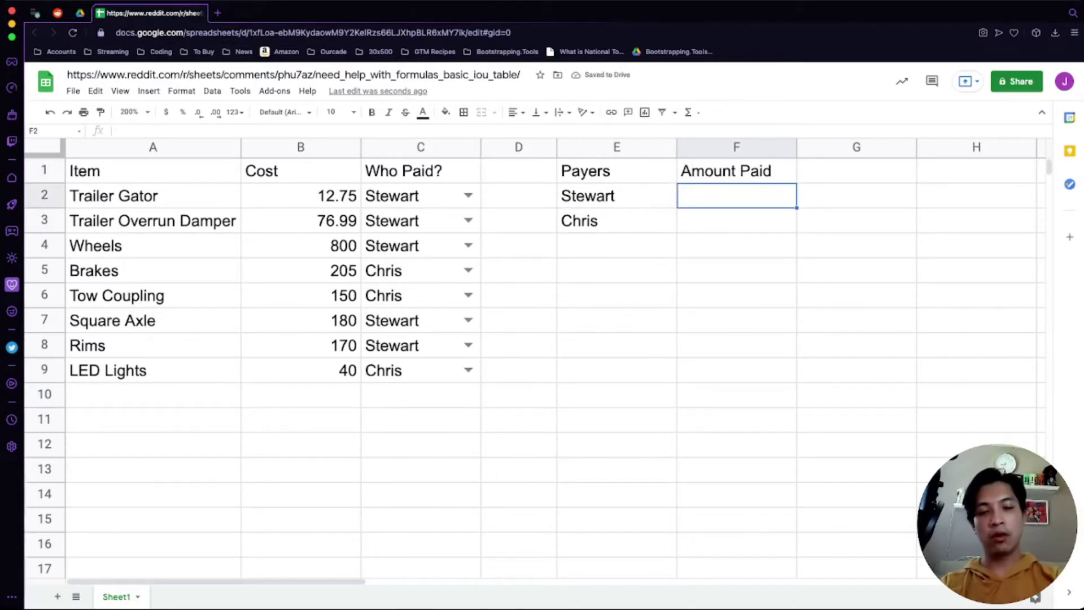
- Enter the formula =sumif(C2:C,E2,B2:B) in F2 to total the costs paid by the first payer
text(=sum)
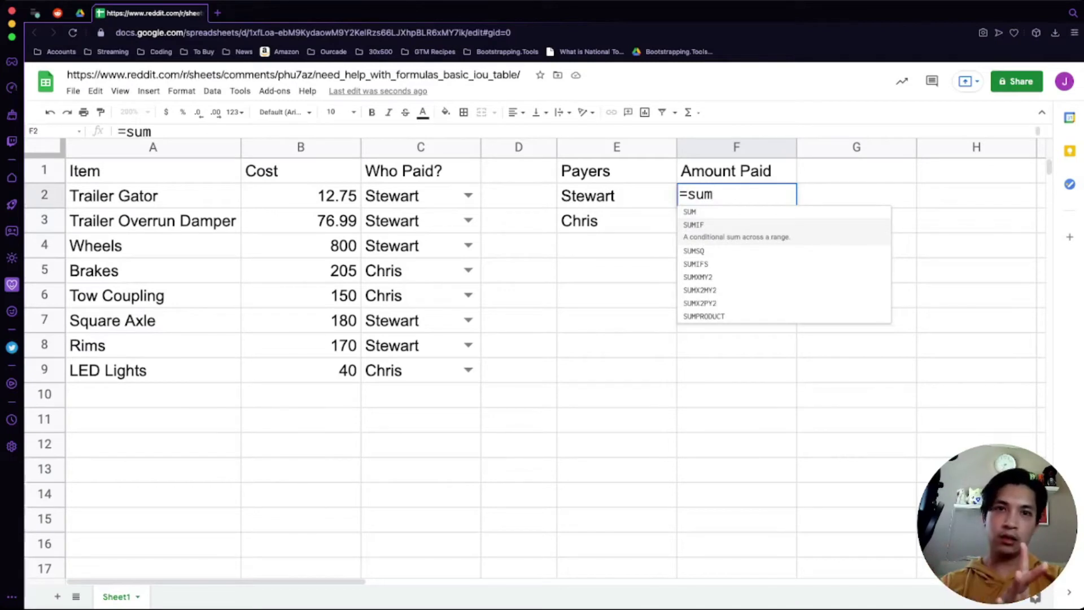
key(Down)
key(Down)
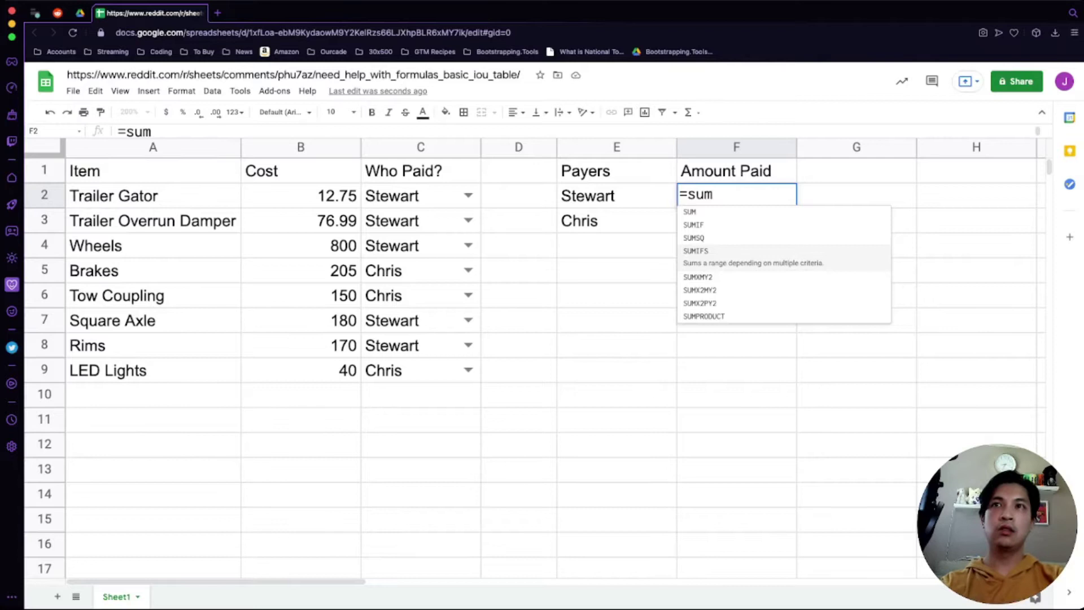
key(Up)
key(Up)
key(Up)
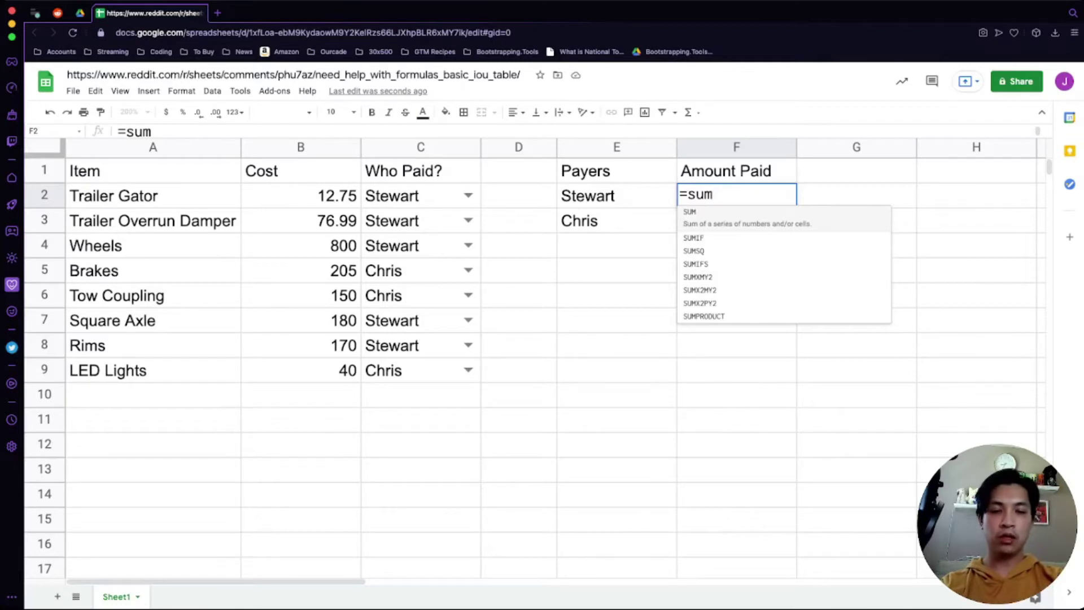
text(if()
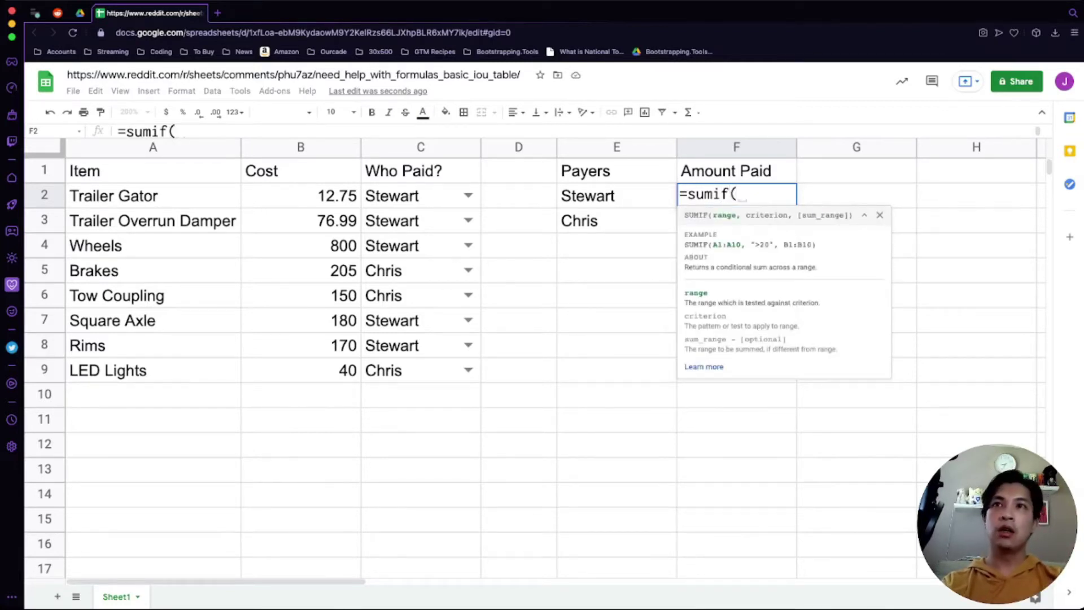
scroll(801, 218, up, 8)
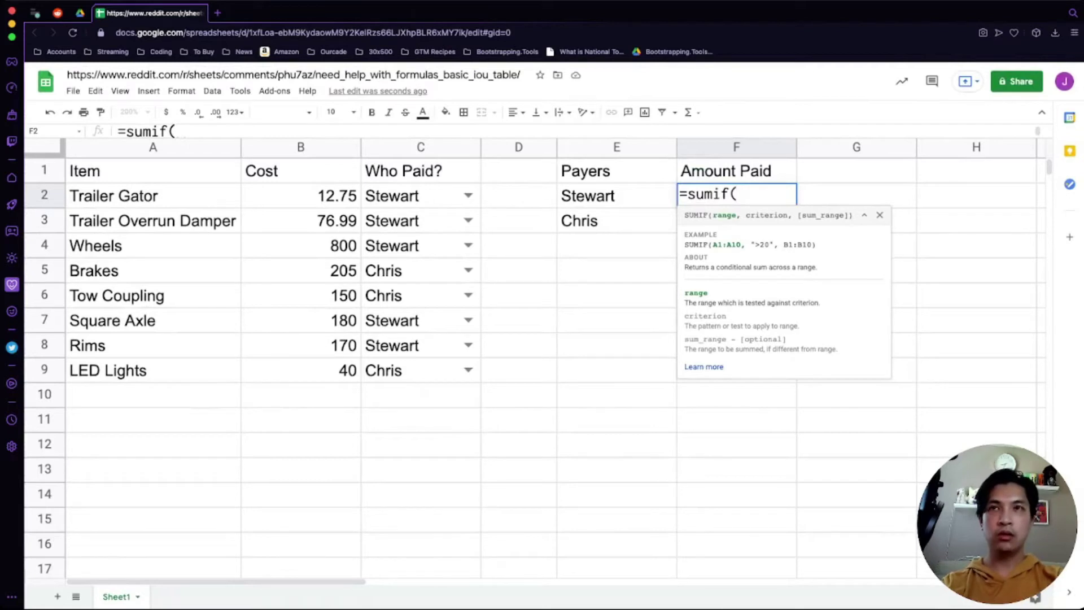
text(C2:C,)
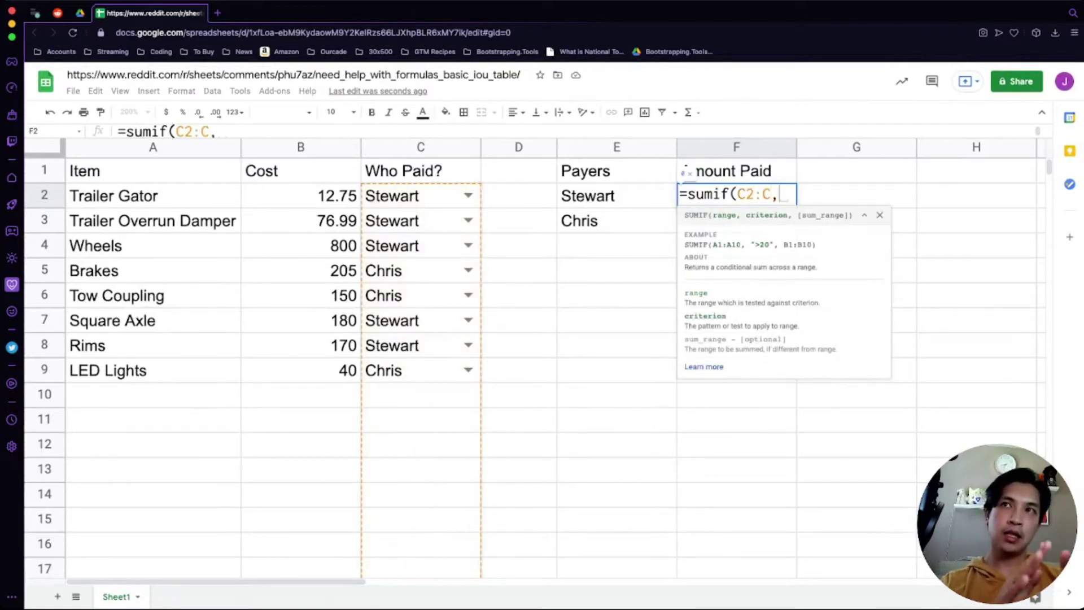
text(E2)
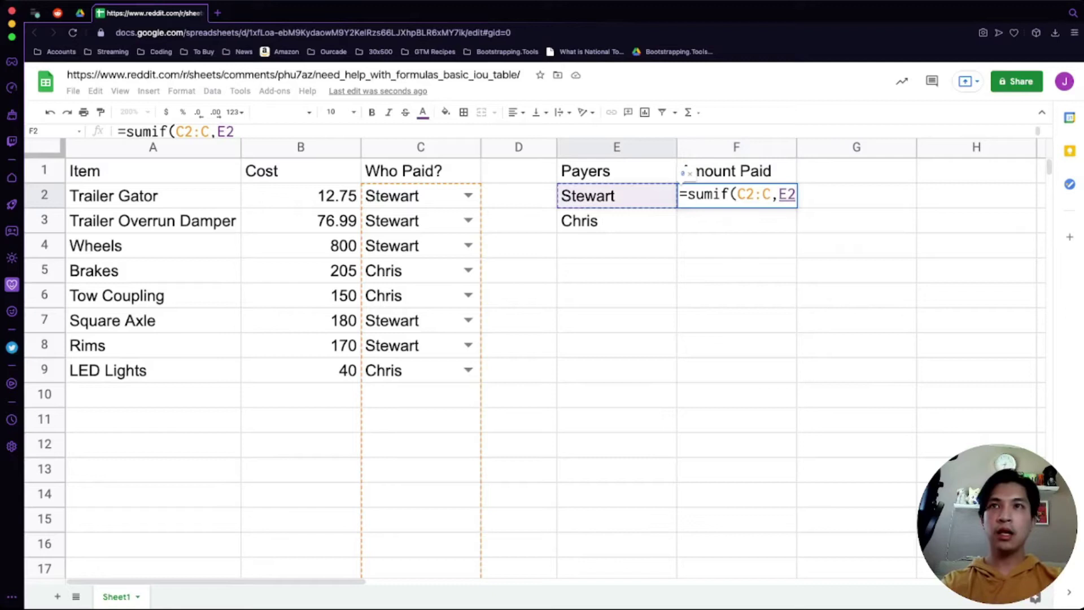
text(,)
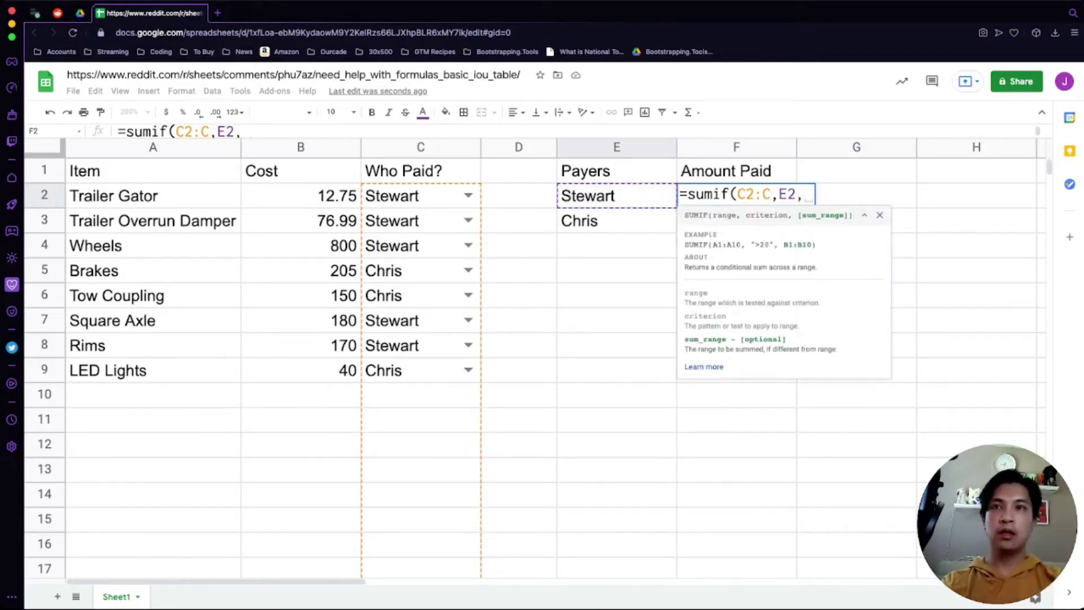
text(B2:B)
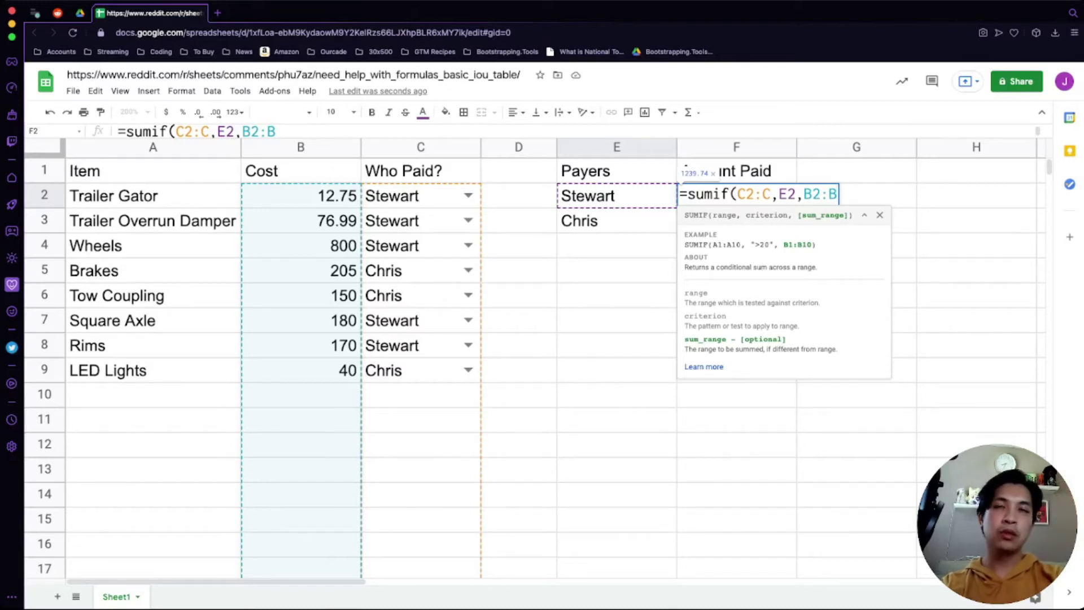
text())
key(Return)
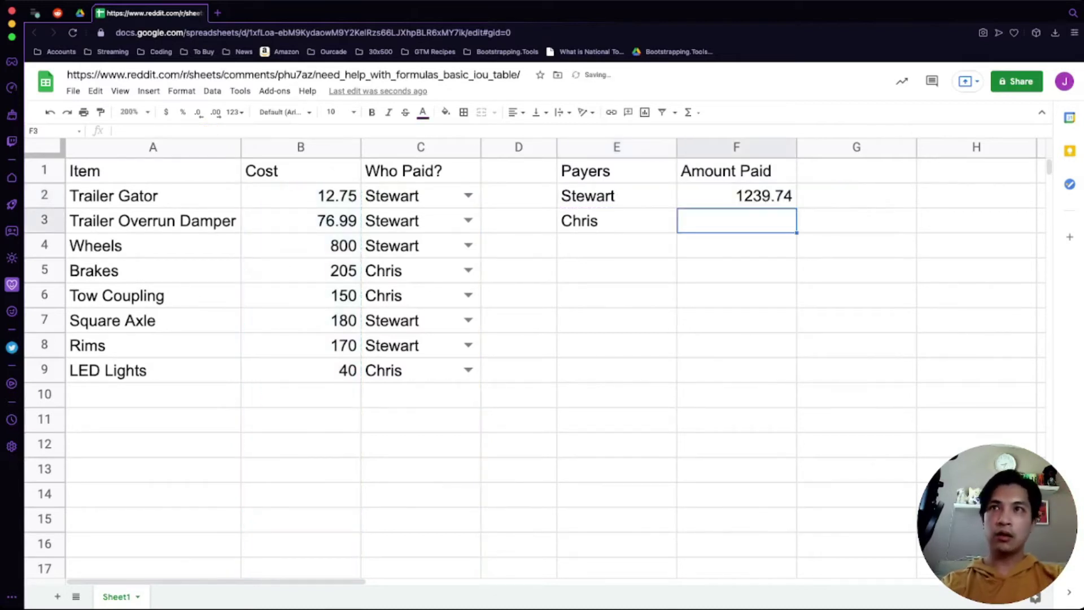
- Copy the SUMIF formula from F2 into F3 and inspect the cell references in the pasted formula
key(Up)
key(ctrl+c)
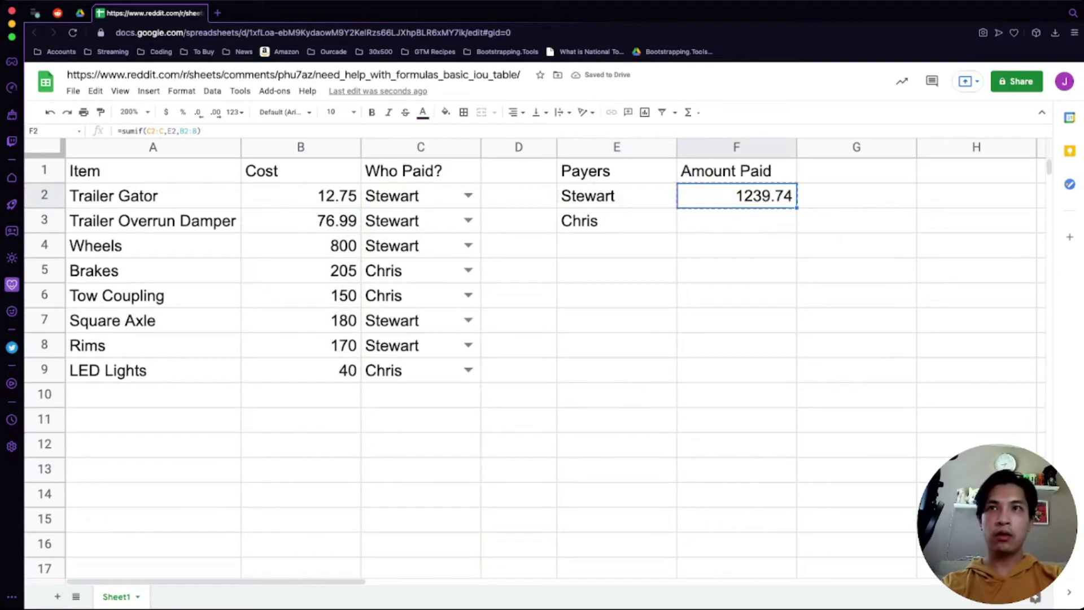
key(Down)
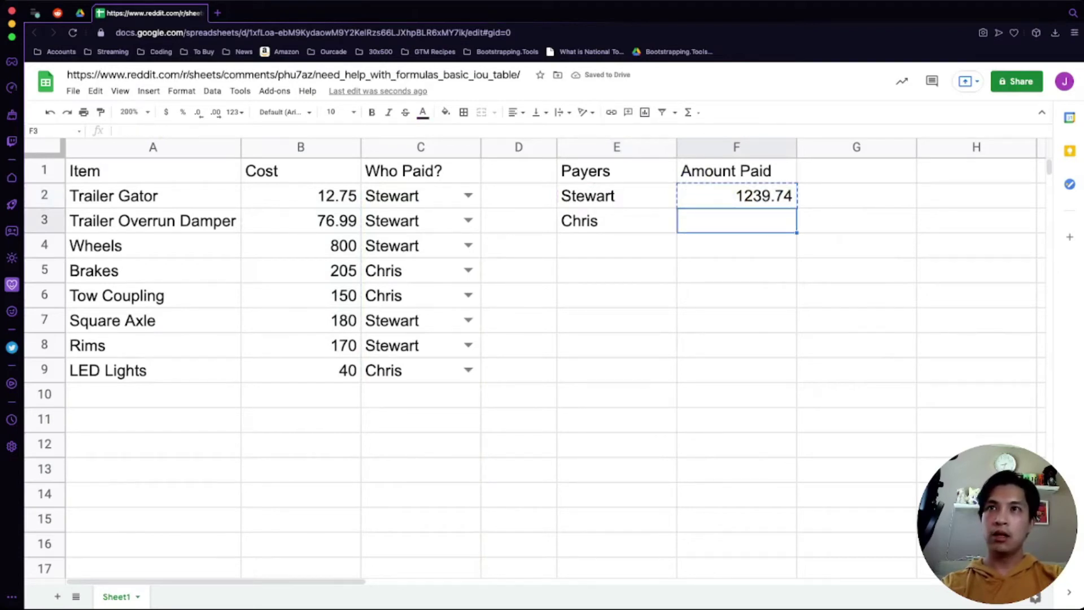
key(ctrl+v)
key(F2)
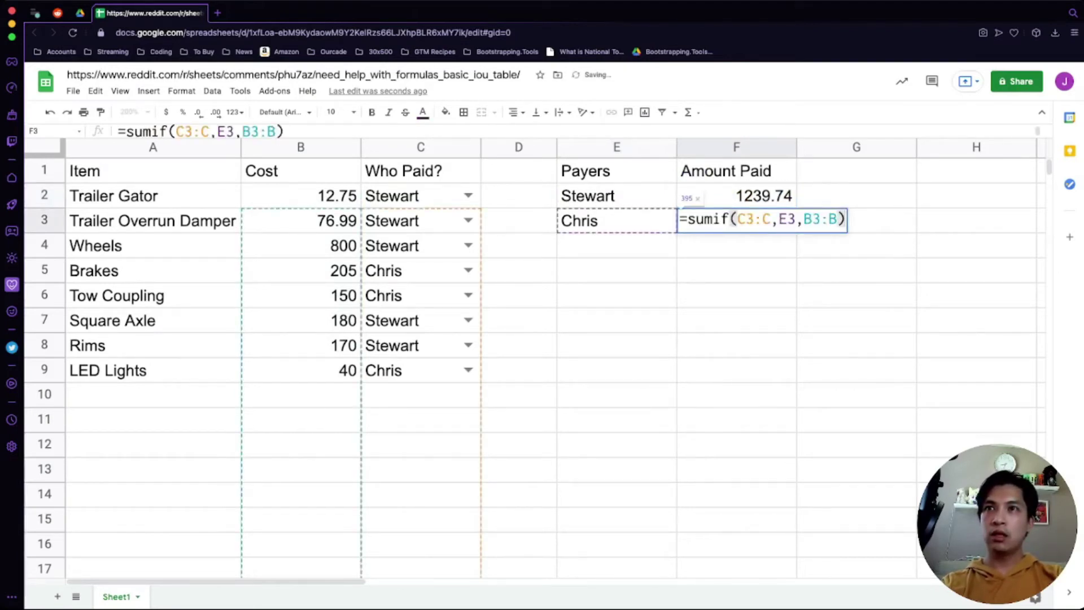
key(Escape)
key(F2)
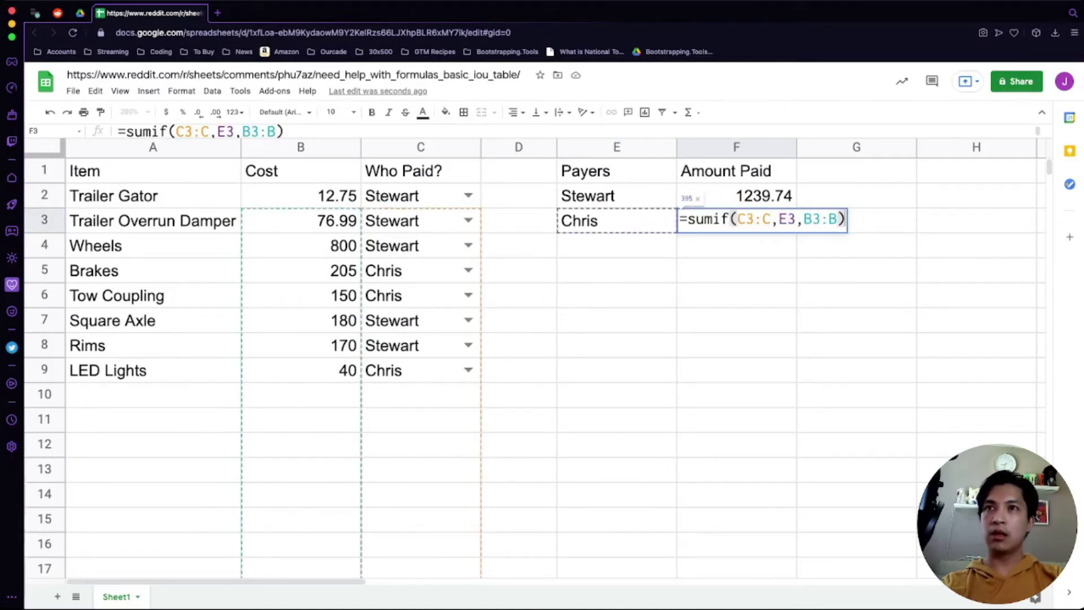
key(Escape)
- Make the criteria range in the F2 formula absolute as $C$2:$C
click(736, 196)
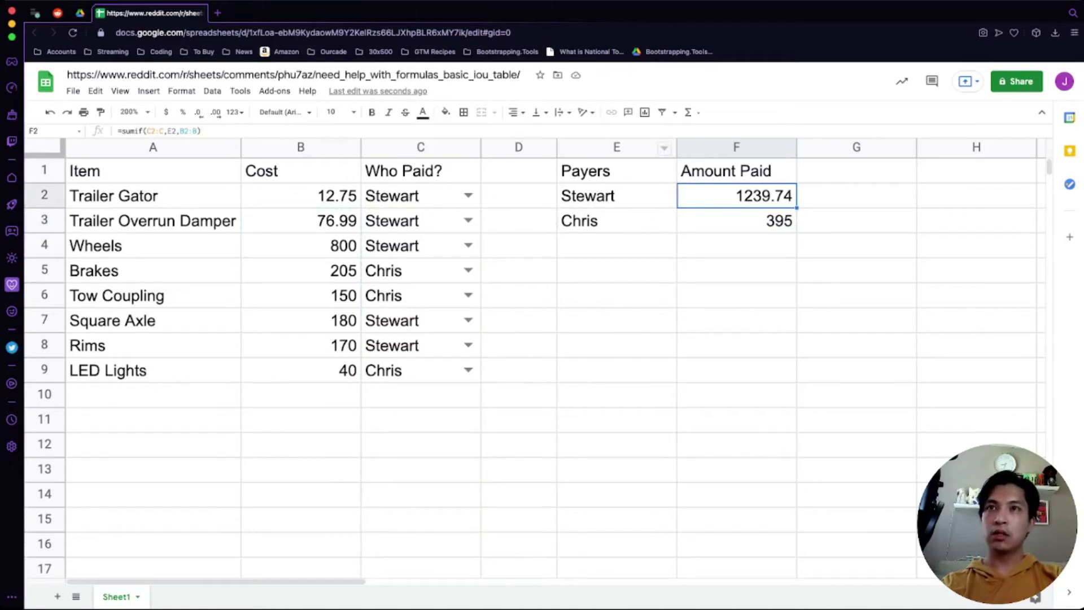
key(F2)
key(Left)
key(Left)
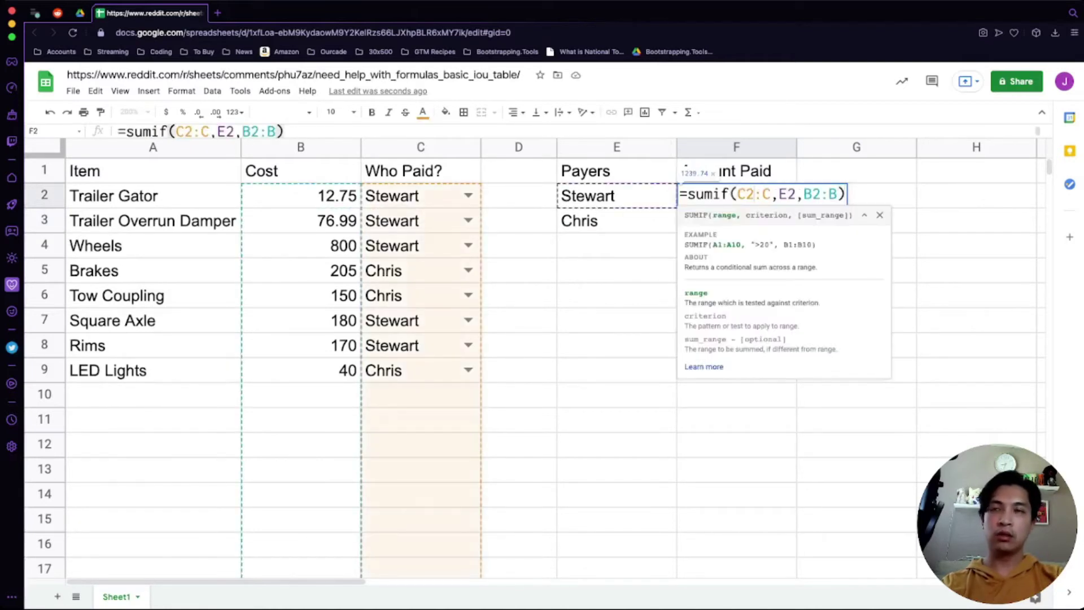
text($C)
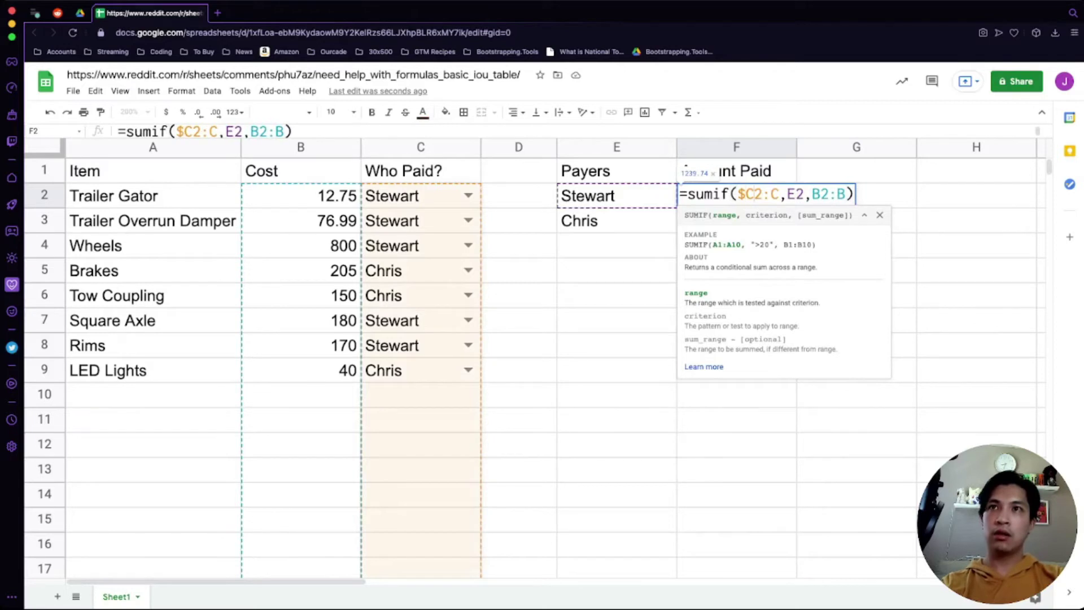
text($)
key(Right)
key(Right)
text($)
key(Right)
key(Right)
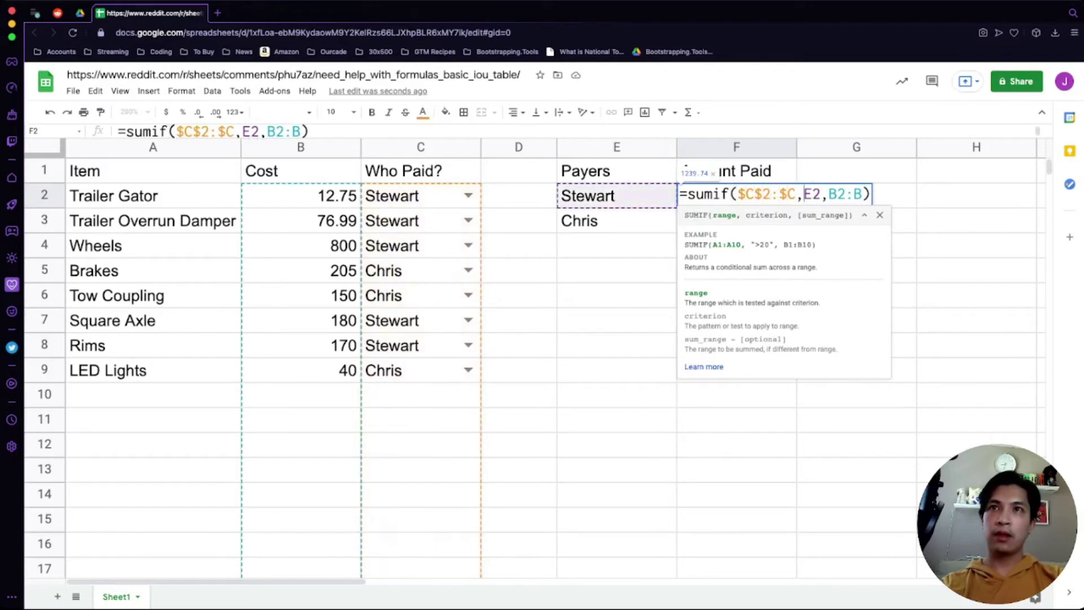
- Make the sum range in the F2 formula absolute as $B$2:$B
click(829, 194)
text($)
click(846, 195)
text($)
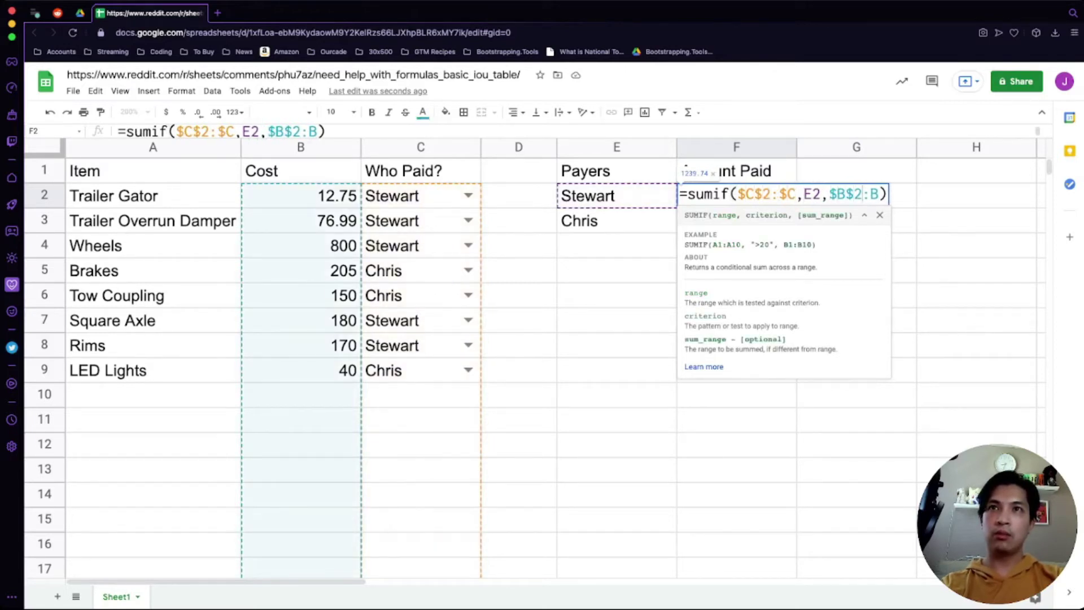
click(871, 195)
text($)
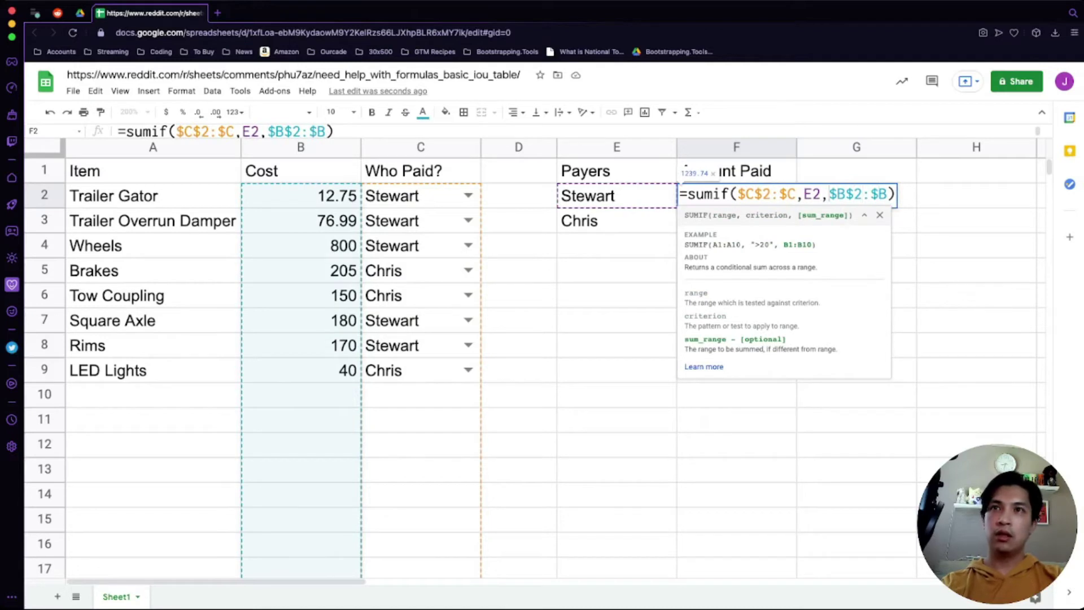
- Lock the criterion's column in the F2 SUMIF formula by changing it to $E2
key(Left)
key(Left)
key(Left)
text($)
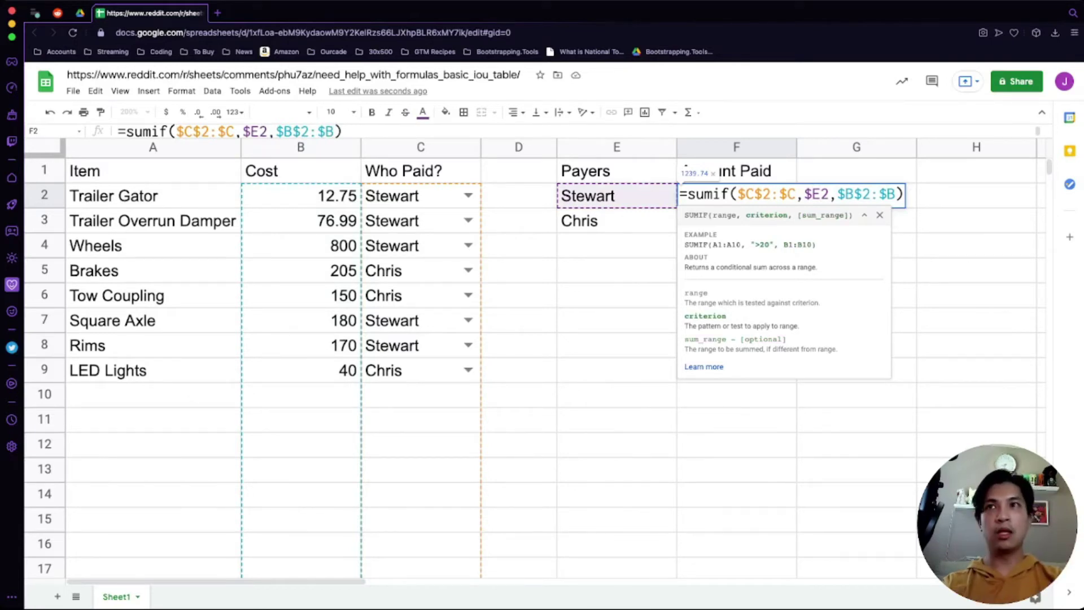
key(Return)
- Copy the corrected SUMIF formula from F2 into F3 and inspect the references in the pasted formula
key(Up)
key(ctrl+c)
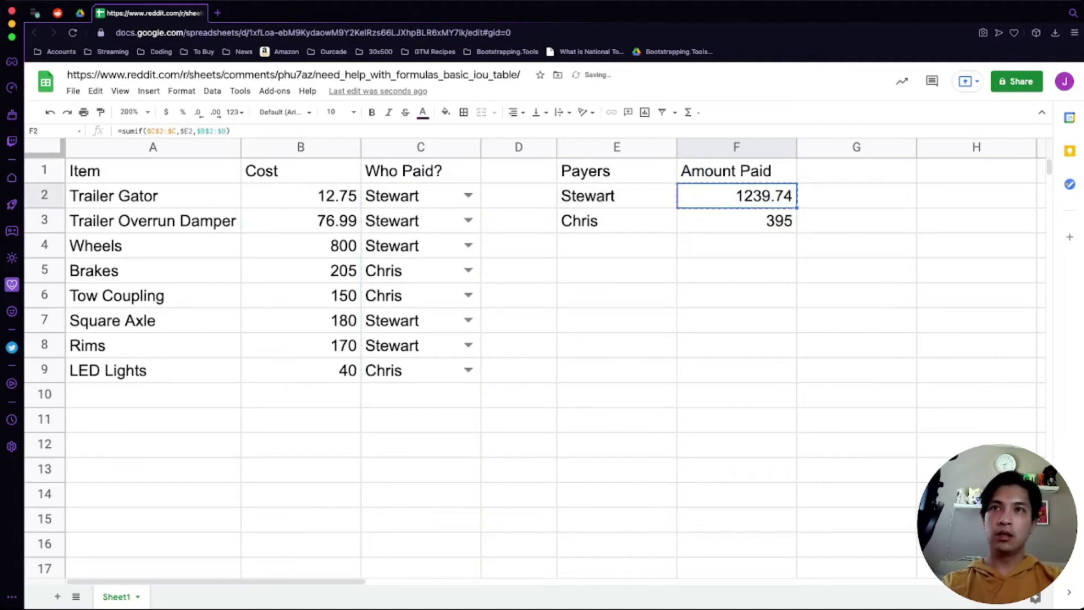
key(Down)
key(ctrl+v)
key(Down)
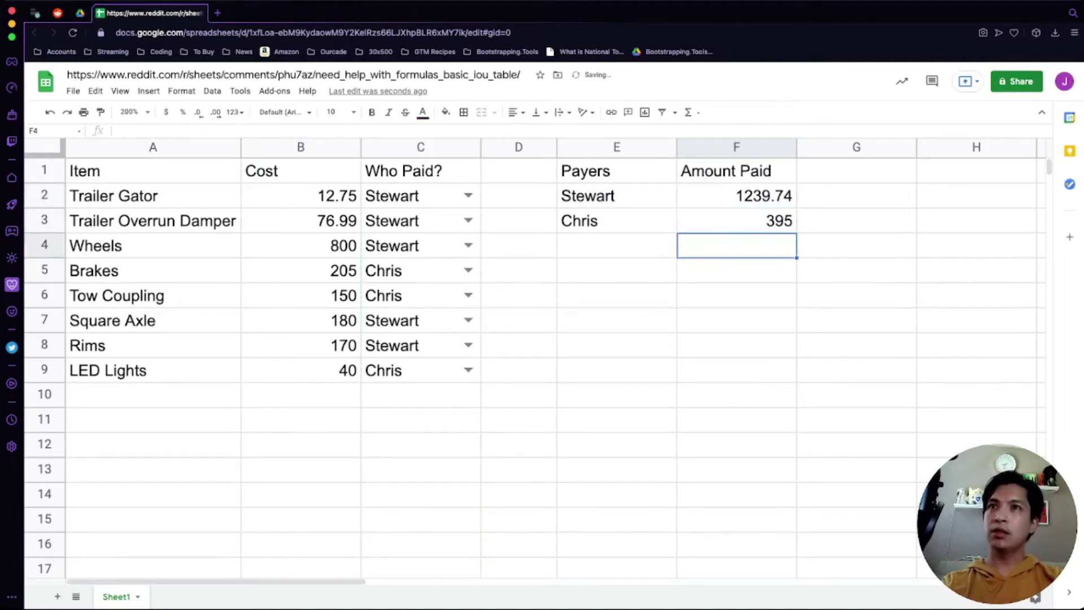
key(Up)
key(Return)
key(Escape)
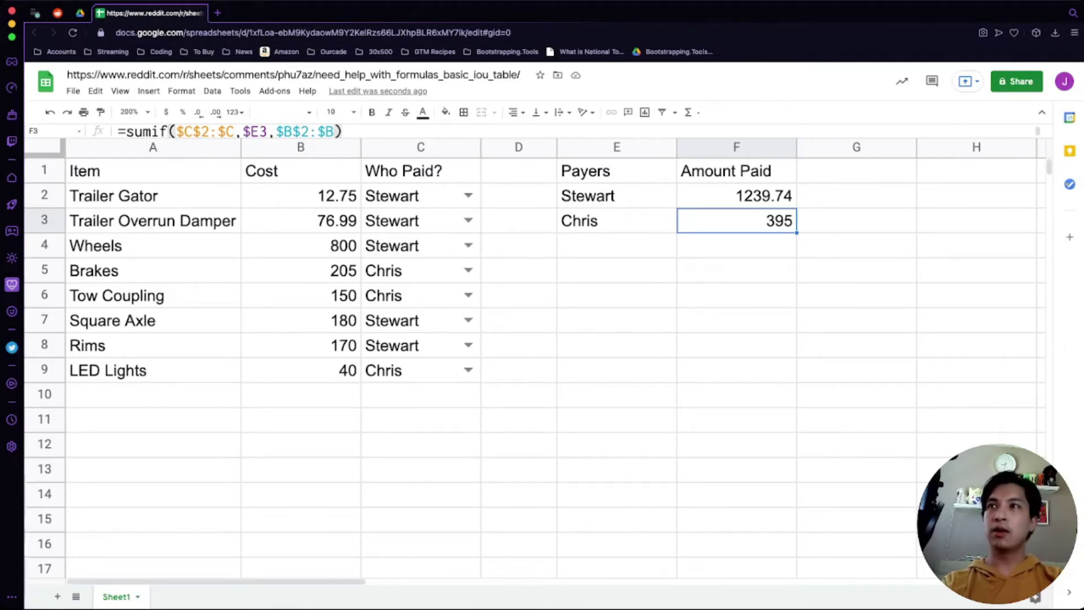
- Compare the amount paid totals in F2 and F3 with the cost and payer entries
click(421, 196)
drag(307, 196, 415, 196)
click(736, 295)
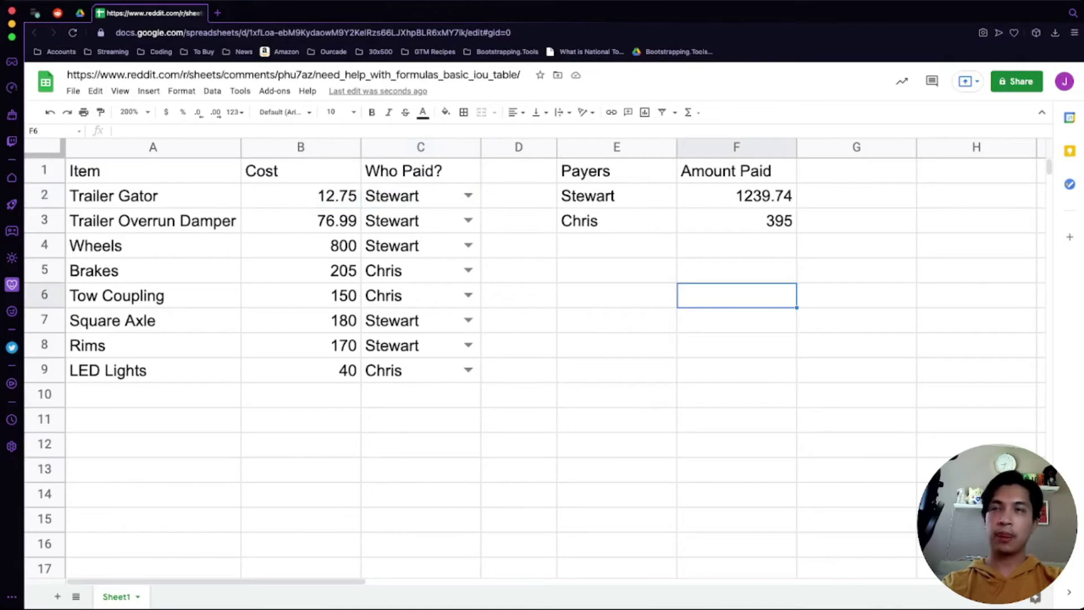
click(736, 196)
click(736, 221)
click(737, 196)
click(736, 221)
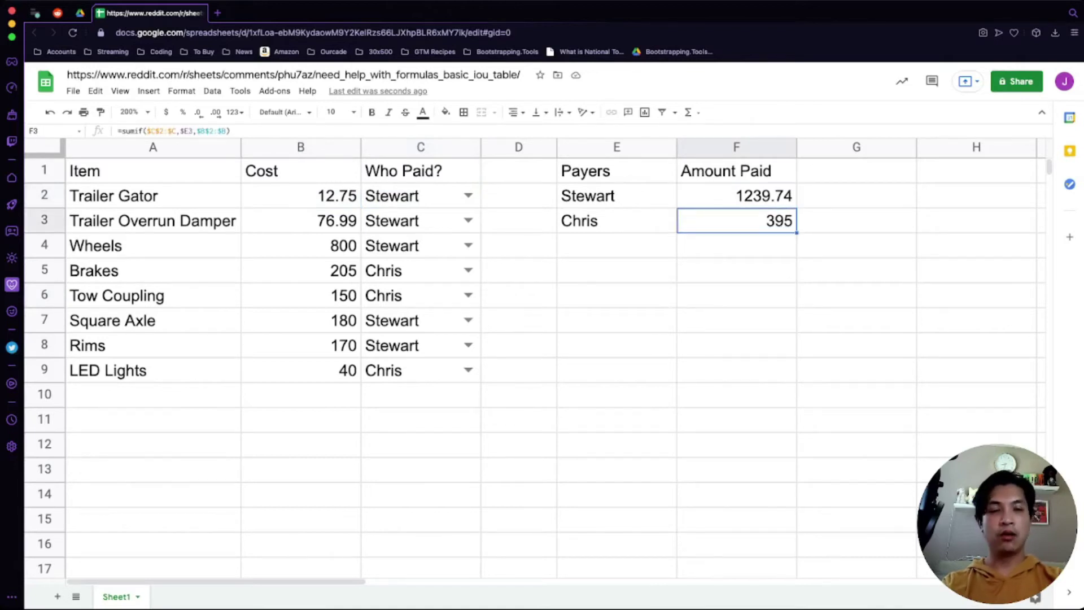
- Enter the column heading "Amount Owned" in G1
click(857, 171)
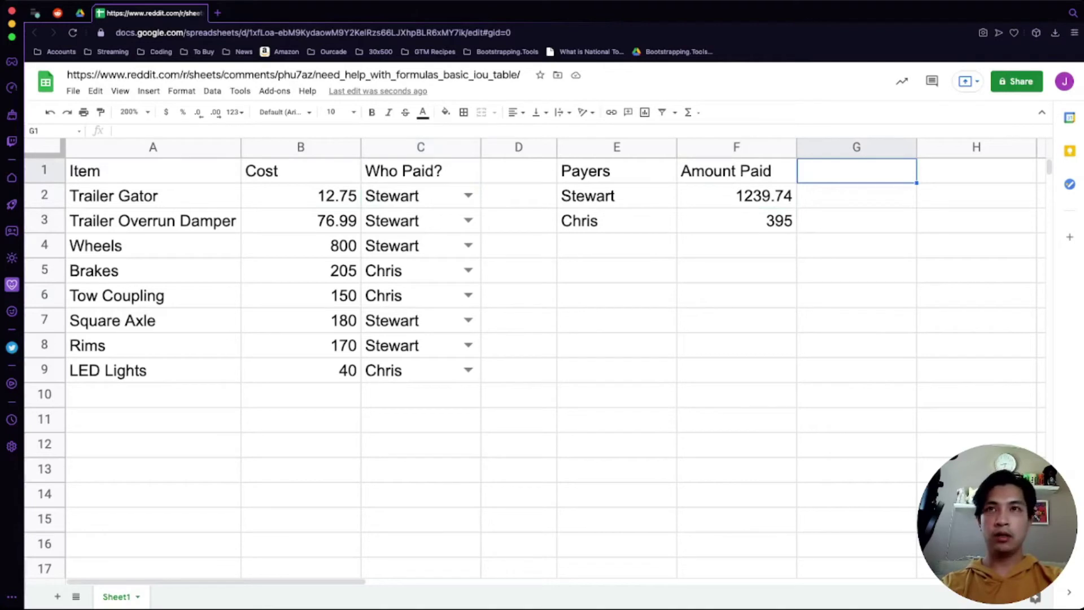
text(Amount Owned)
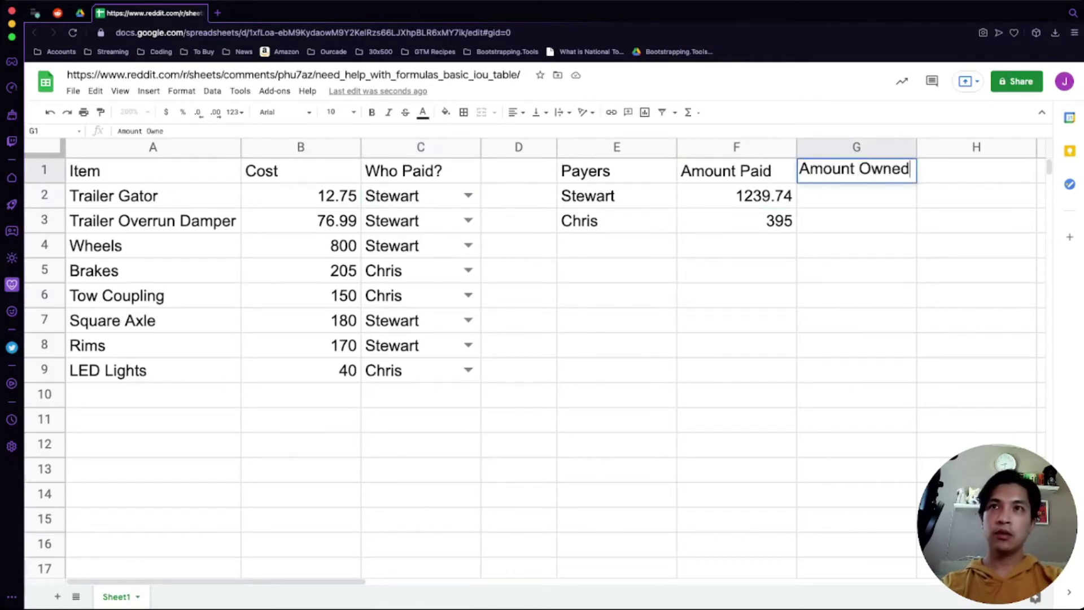
key(Return)
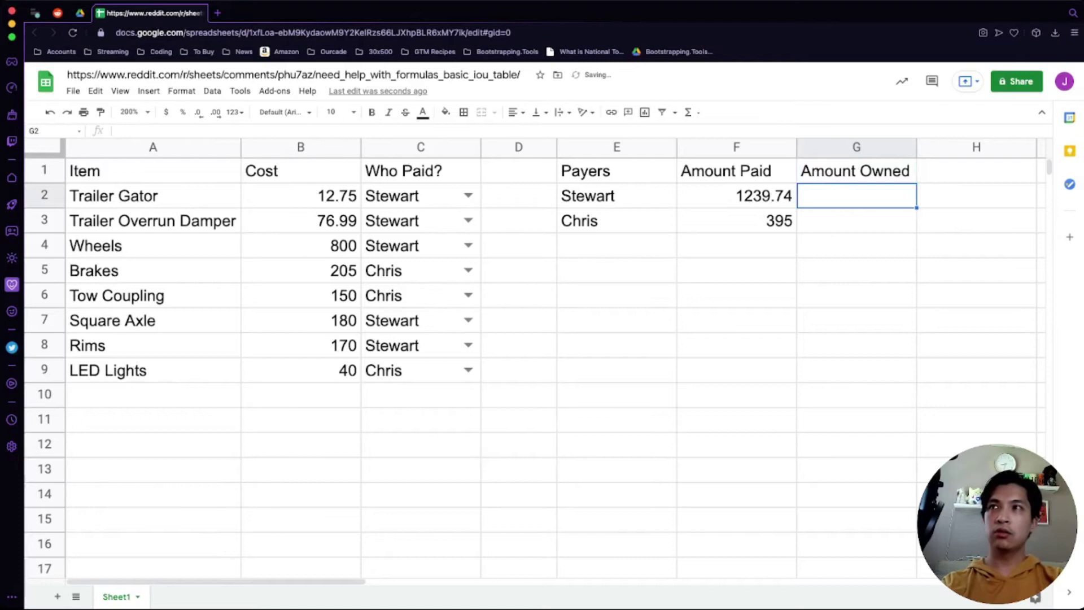
drag(301, 196, 301, 469)
click(616, 369)
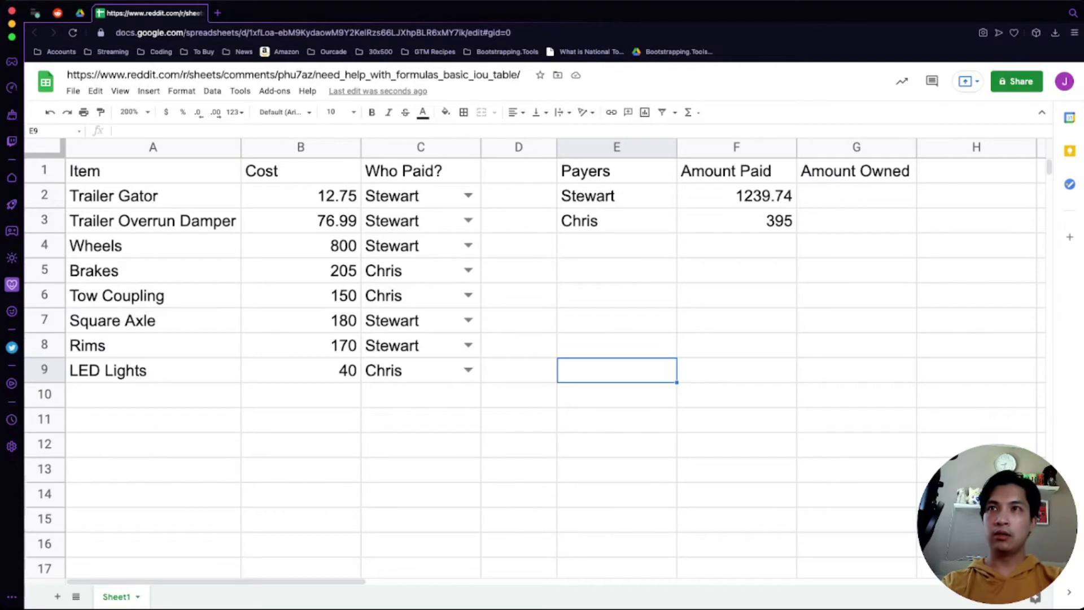
drag(616, 196, 616, 221)
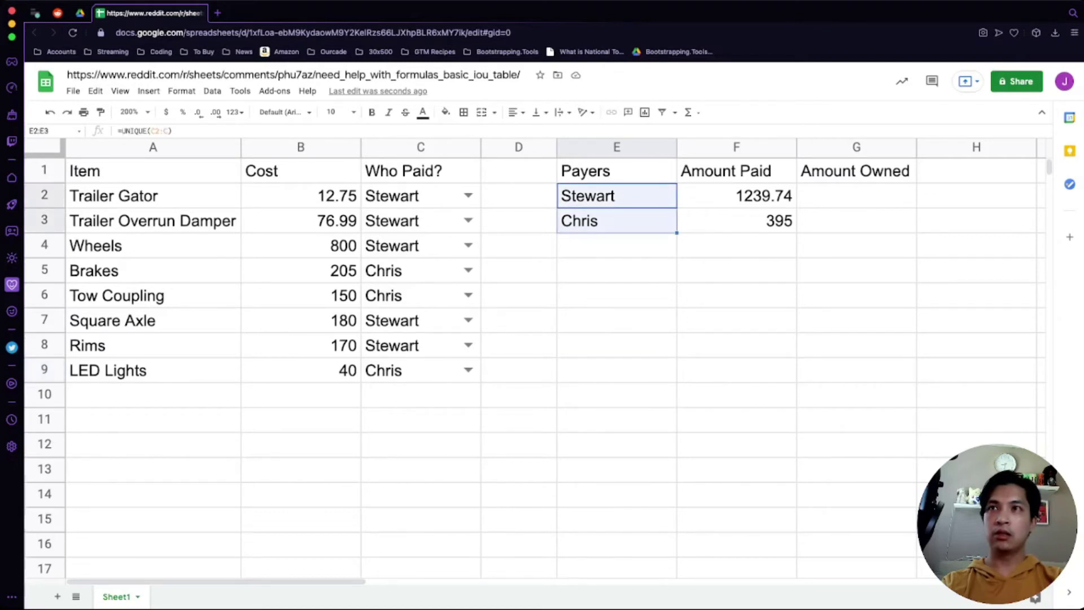
click(617, 196)
click(616, 220)
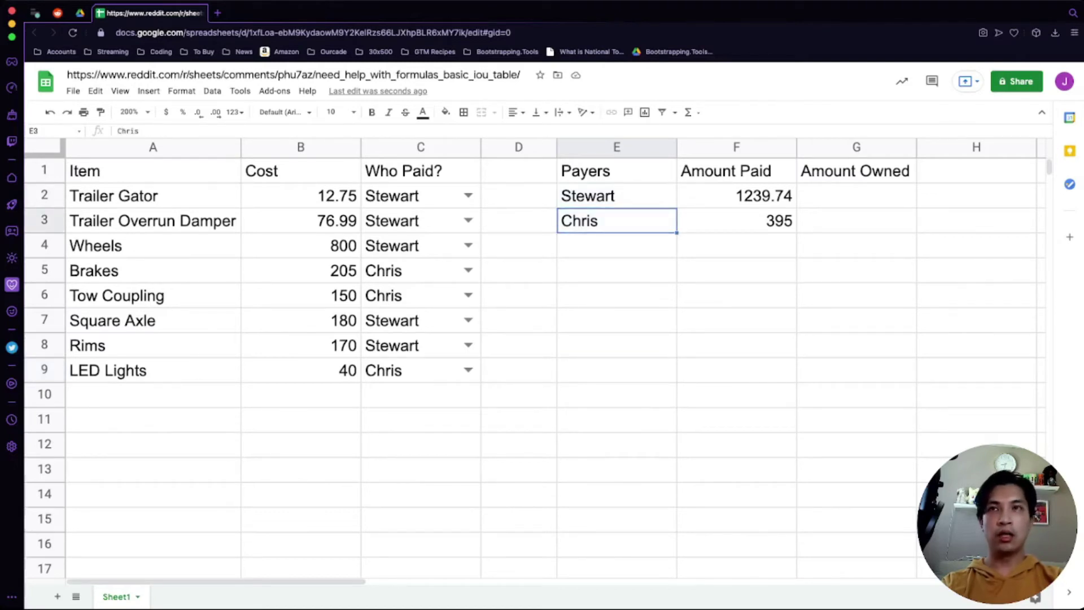
- Begin a SUM formula in G2 over the cost range B2:B
click(857, 196)
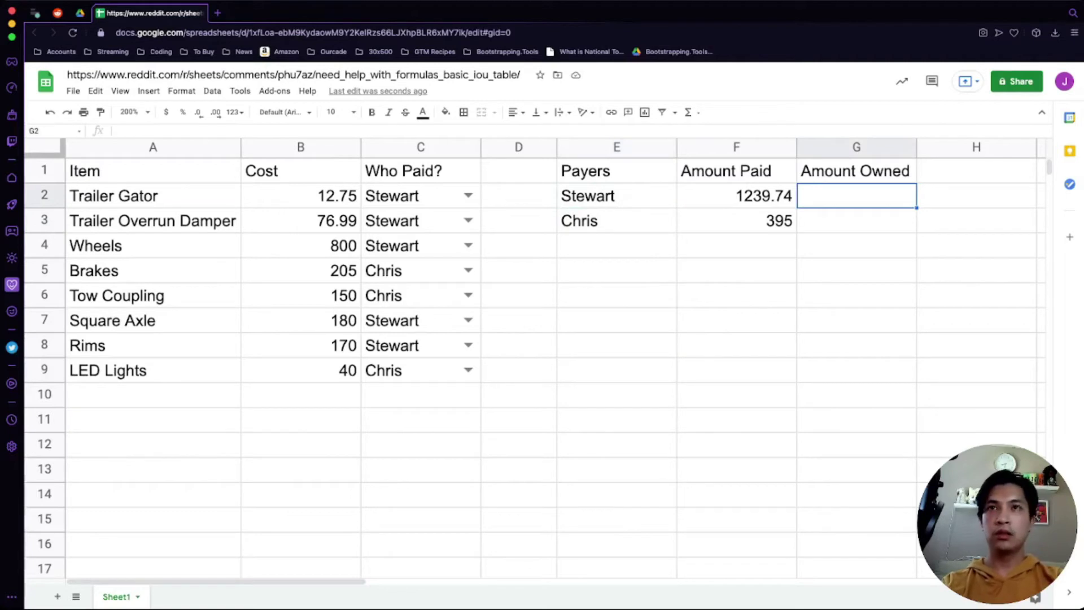
text(=sum)
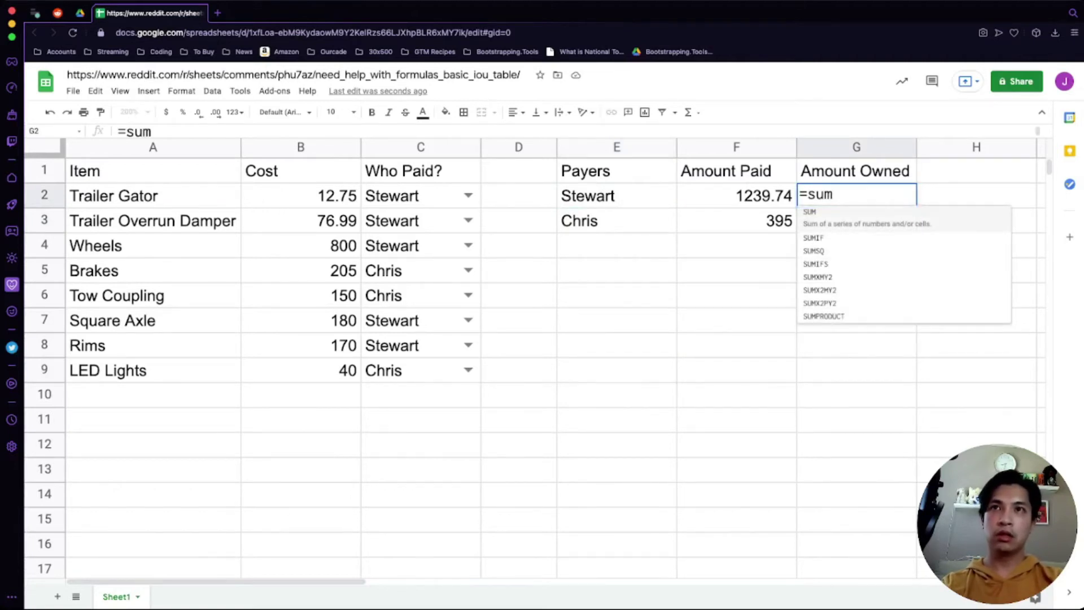
key(Tab)
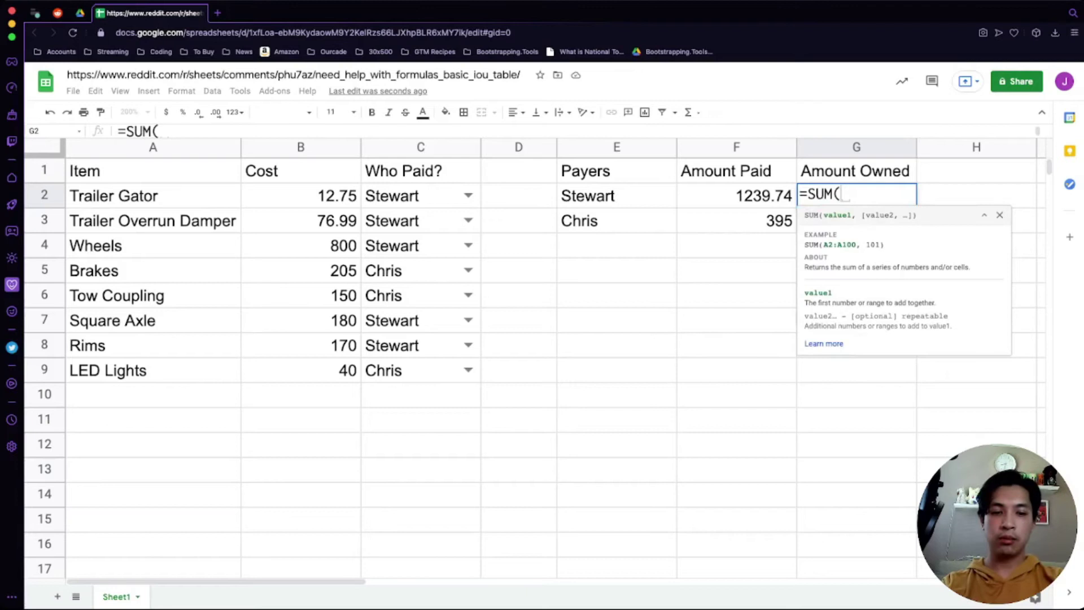
text(B2:B)
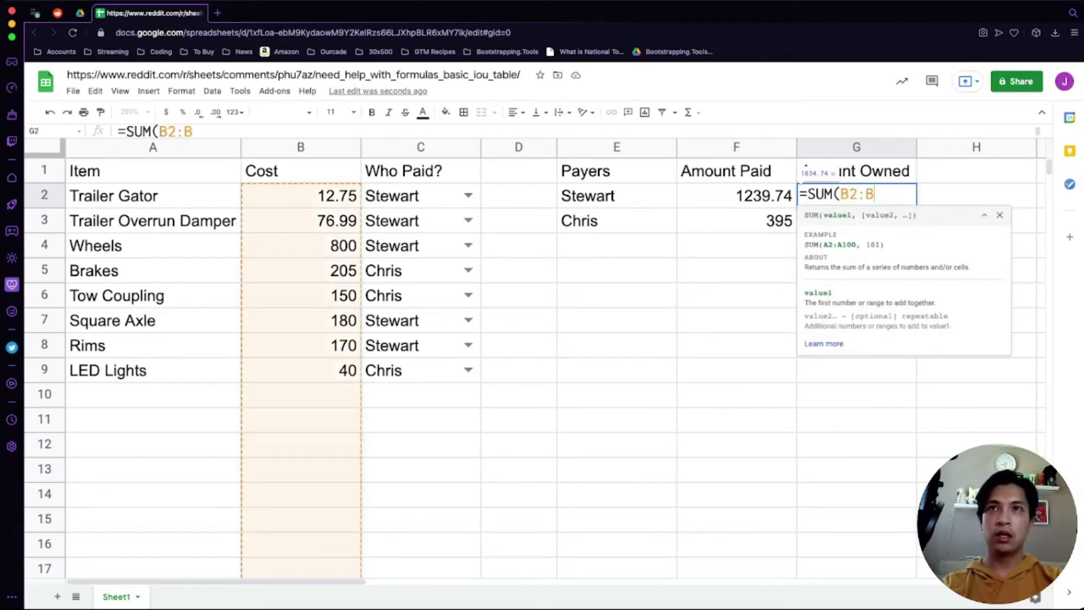
- Make the range in the G2 formula absolute and complete it as =SUM($B$2:$B)
text($)
key(Right)
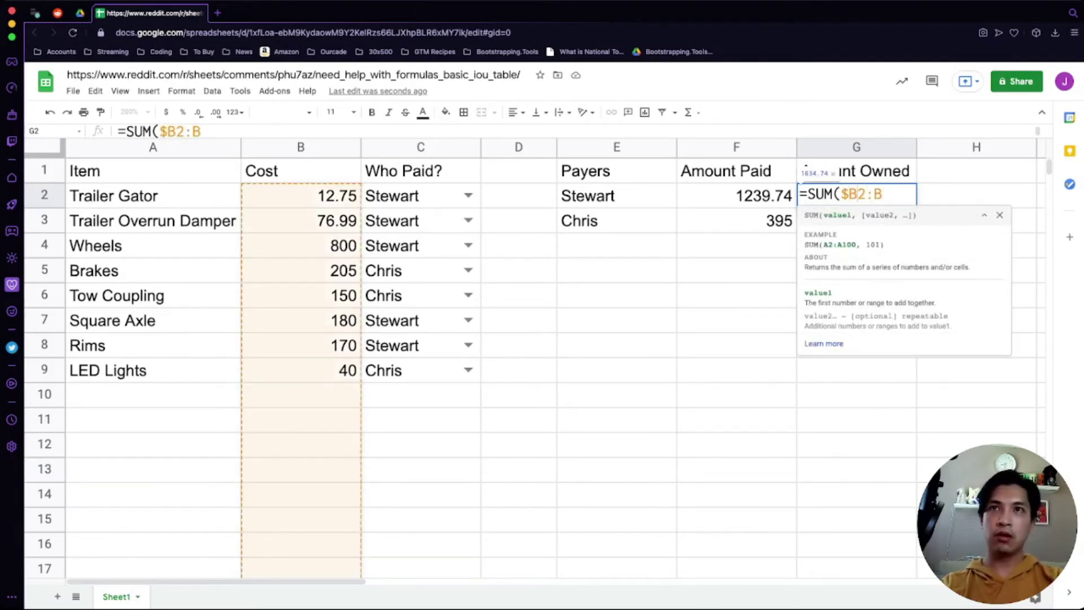
text($)
key(Right)
key(Right)
key(Right)
key(Right)
text($)
key(Right)
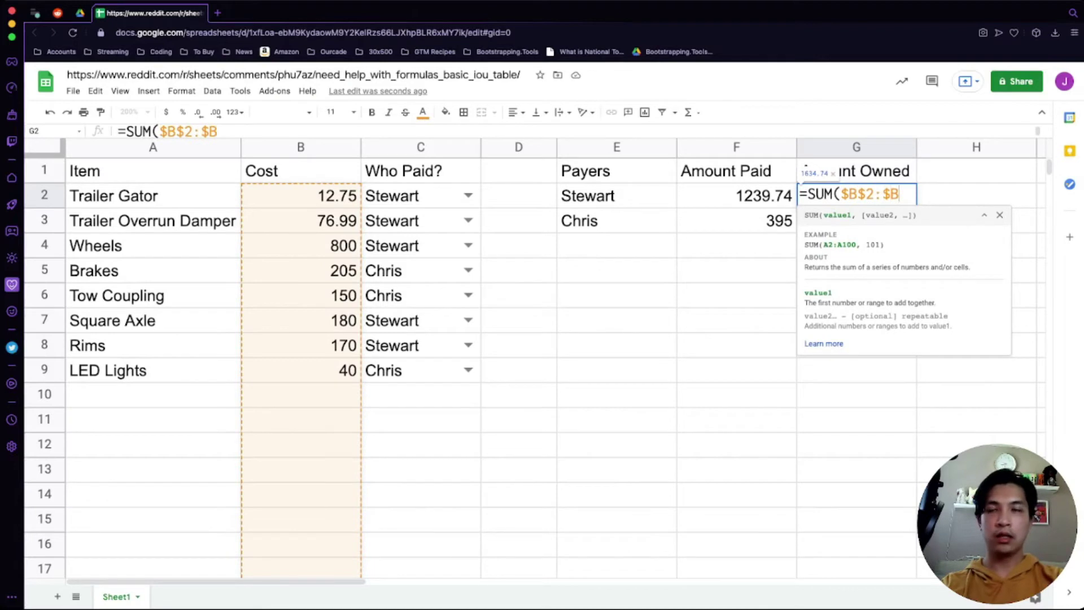
text())
key(Return)
key(Up)
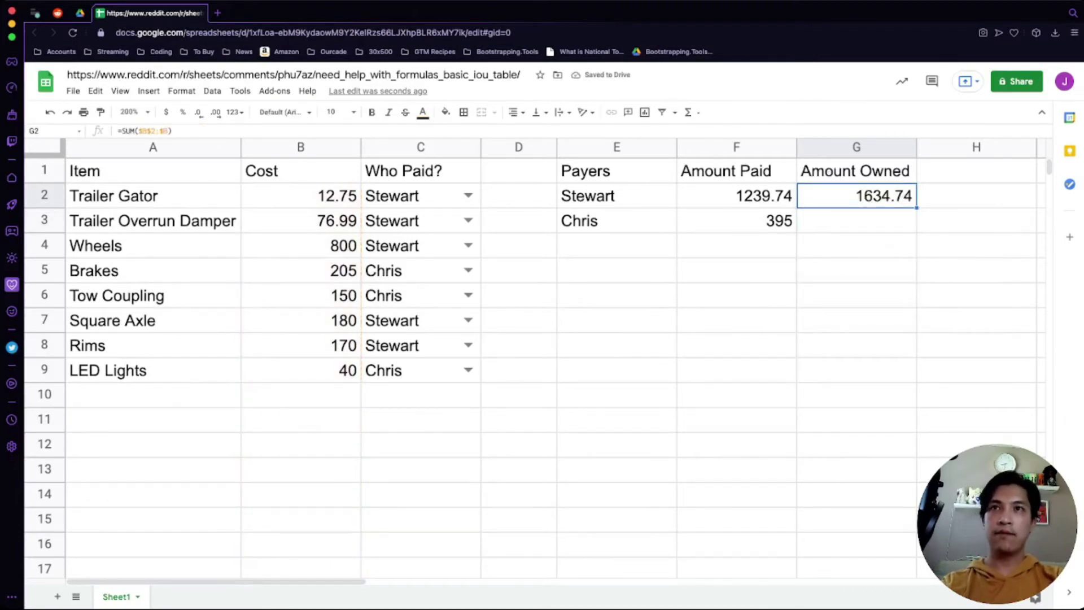
- Halve the total cost between the two payers by changing the G2 formula to =(SUM($B$2:$B)/2)
key(Left)
key(shift+Down)
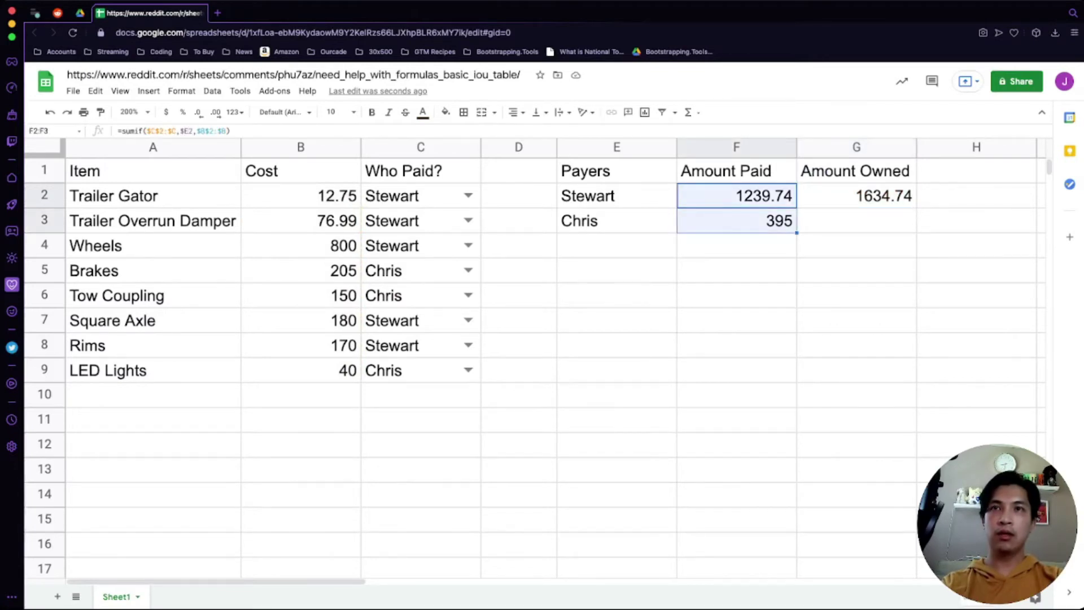
key(Right)
key(Return)
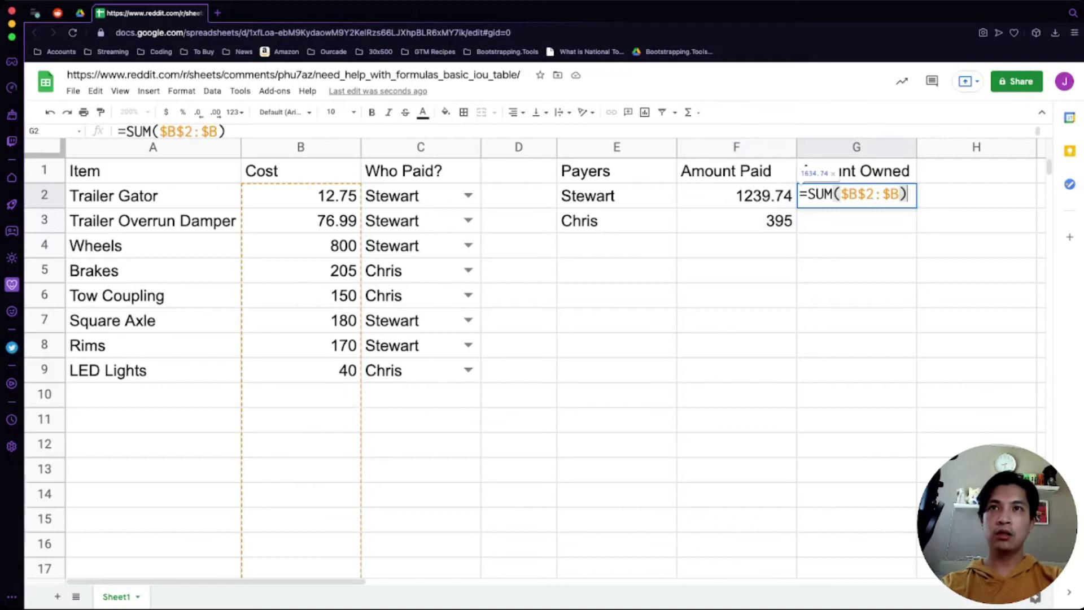
key(super+Left)
key(Right)
text(()
key(End)
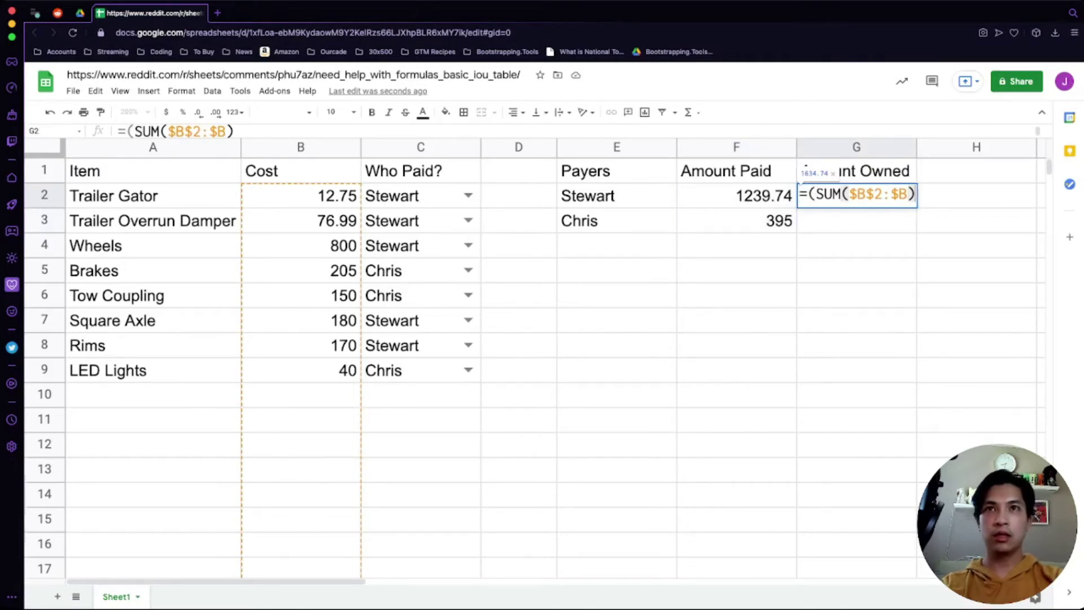
text(/2))
key(Return)
key(Up)
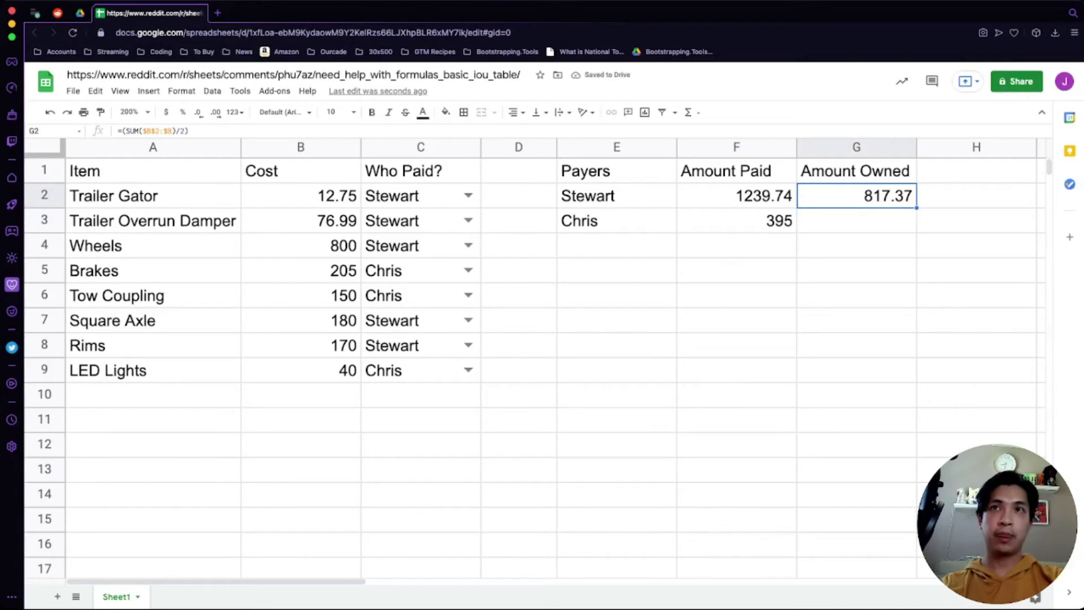
- Subtract the half share from the first payer's amount by changing G2 to =F2-(SUM($B$2:$B)/2)
key(Return)
key(Home)
key(Right)
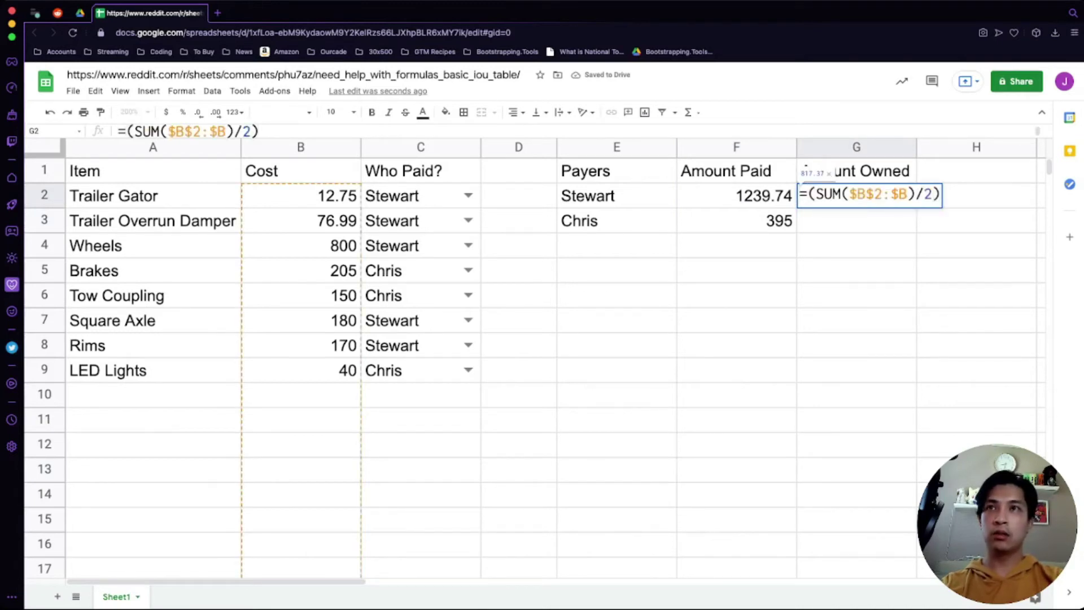
text(F2)
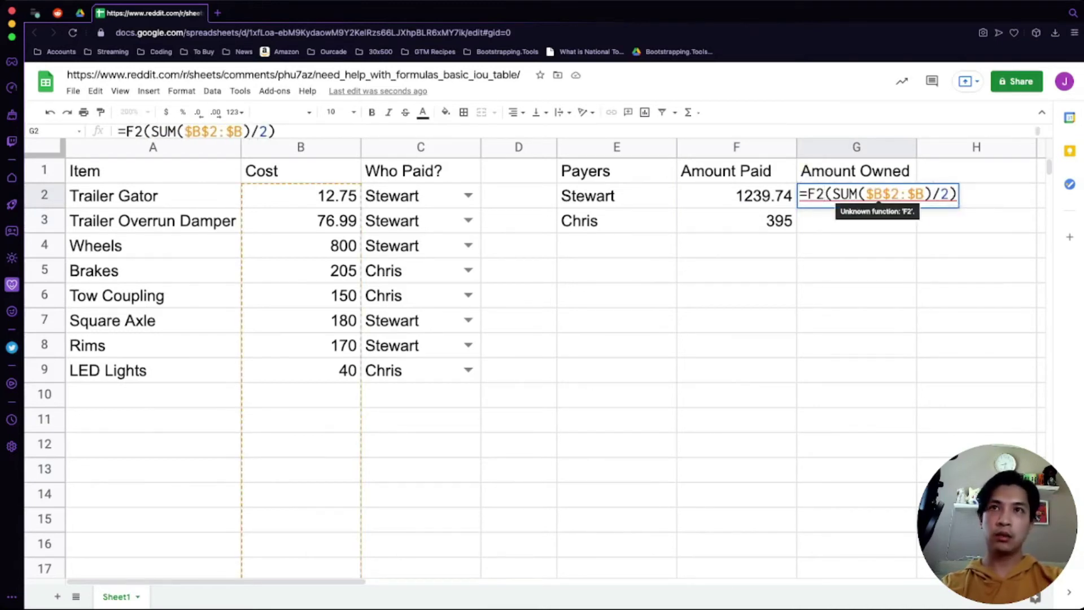
text(-)
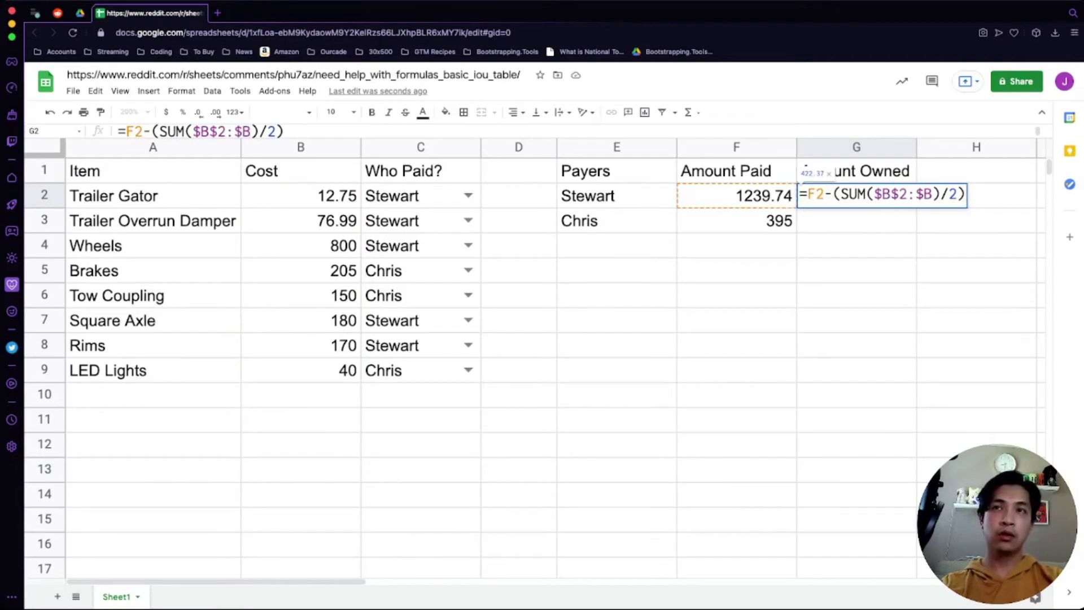
key(Return)
key(Up)
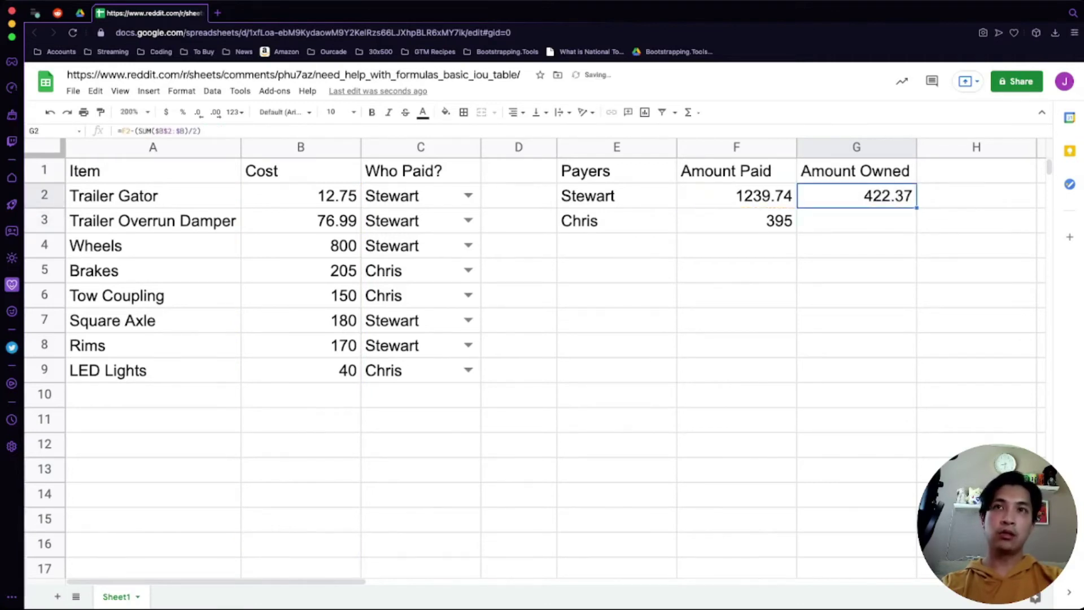
- Copy the balance formula from G2 into G3 for the second payer and compare the two cells
key(ctrl+c)
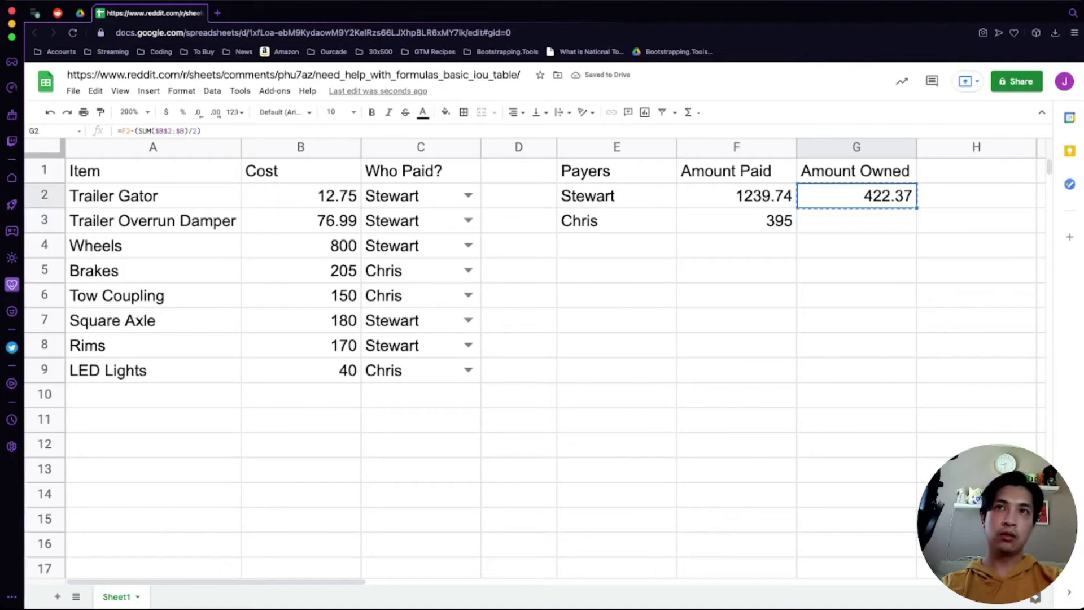
key(Down)
key(ctrl+v)
key(Down)
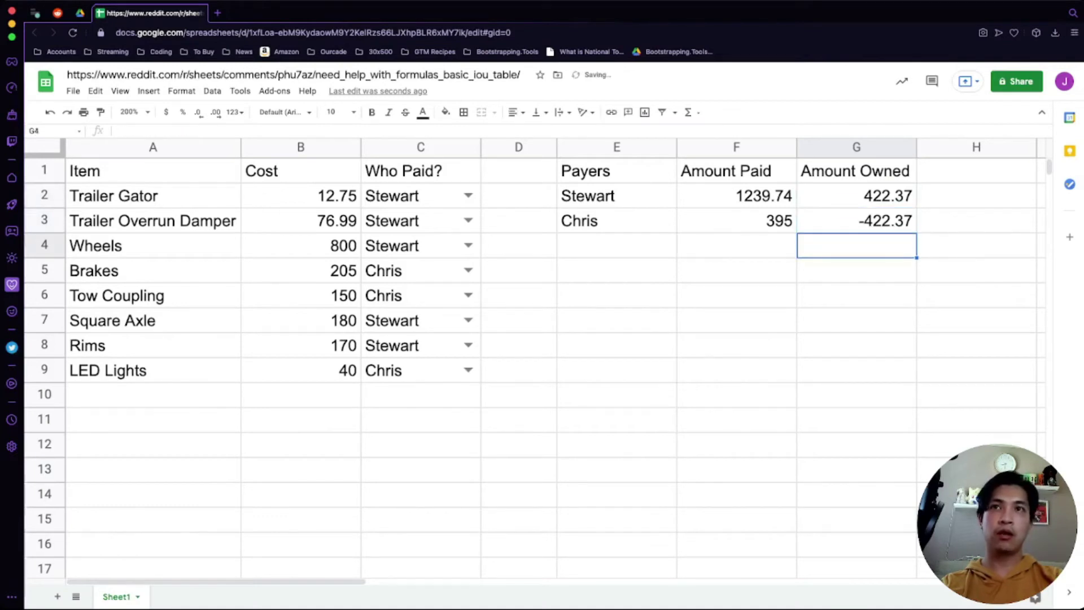
key(Up)
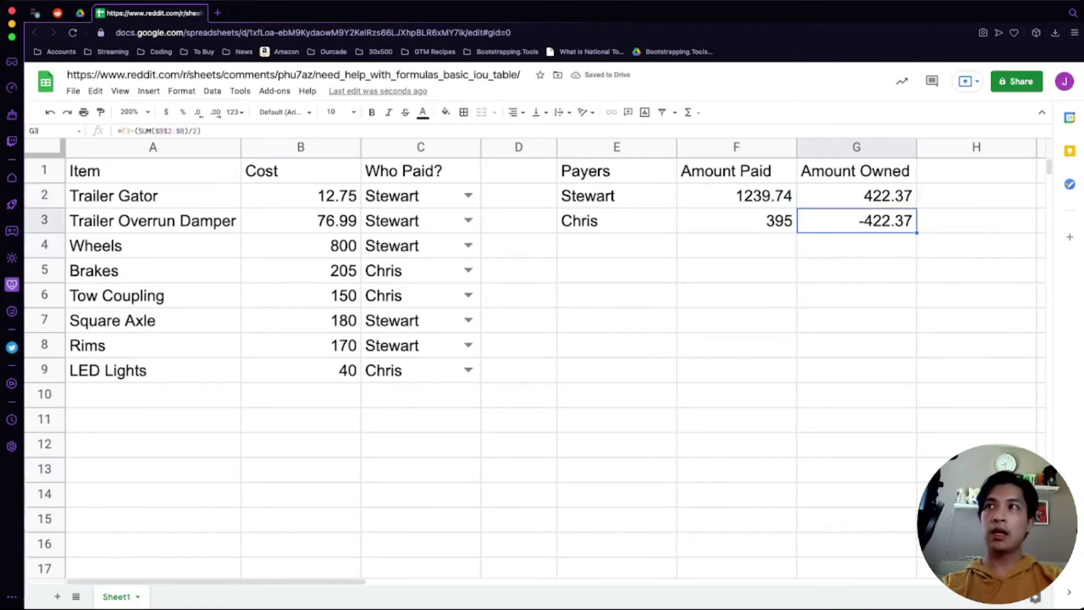
key(Up)
key(Down)
key(Up)
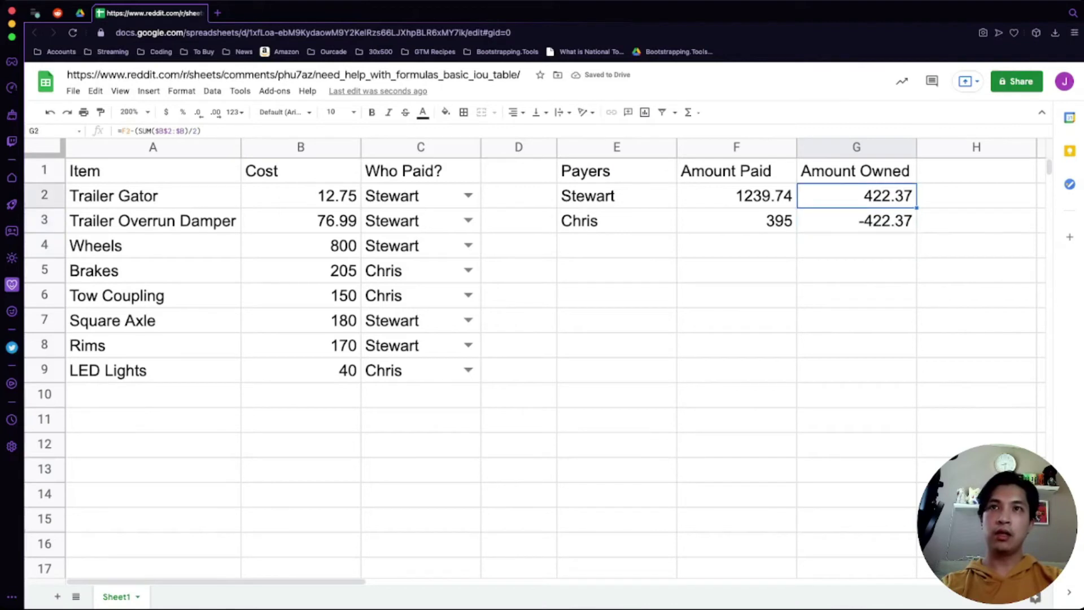
key(Down)
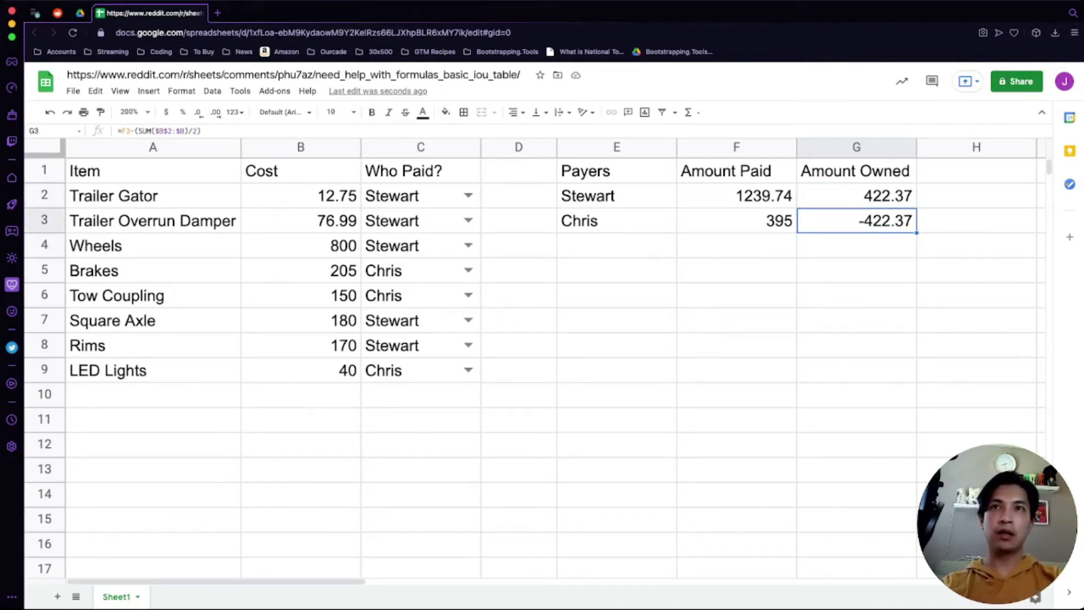
- Correct the heading in G1 to "Amount Owed"
key(Up)
key(Up)
key(Return)
key(Left)
key(Left)
key(BackSpace)
key(Return)
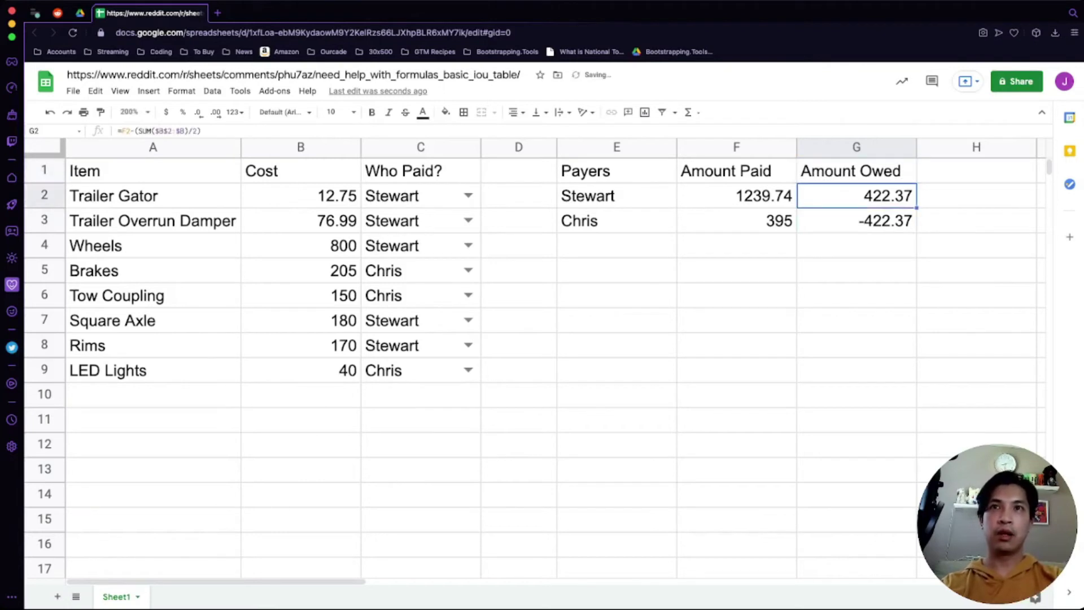
key(Down)
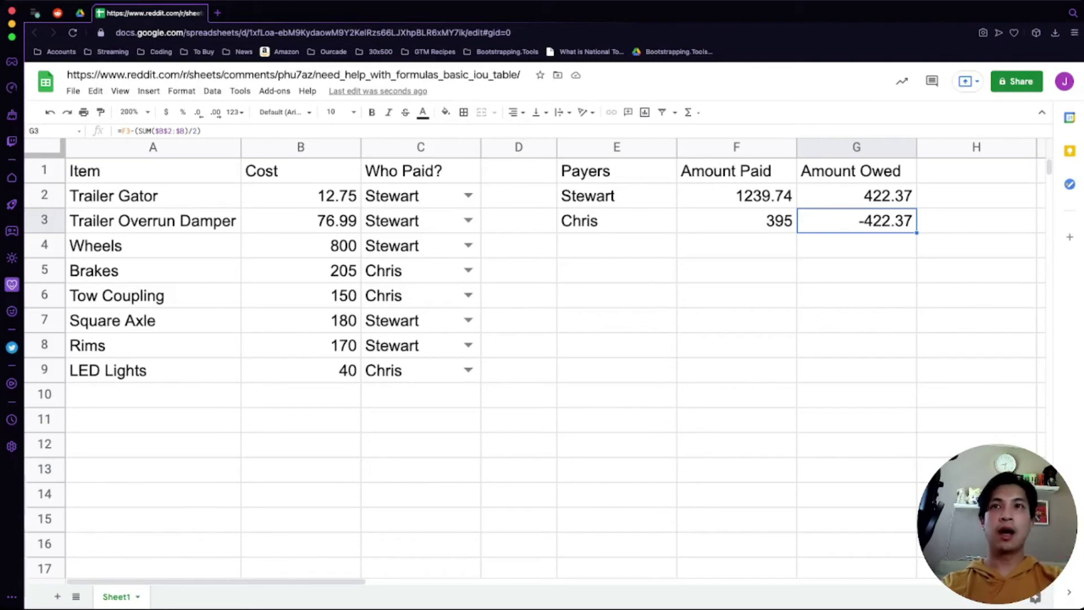
click(736, 271)
click(737, 320)
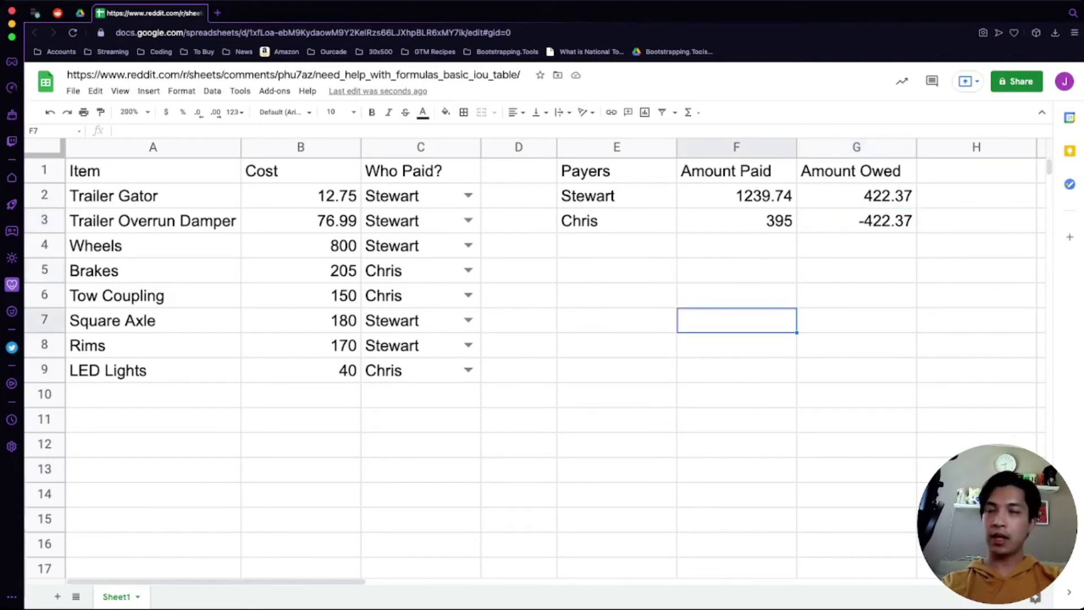
click(617, 395)
click(616, 420)
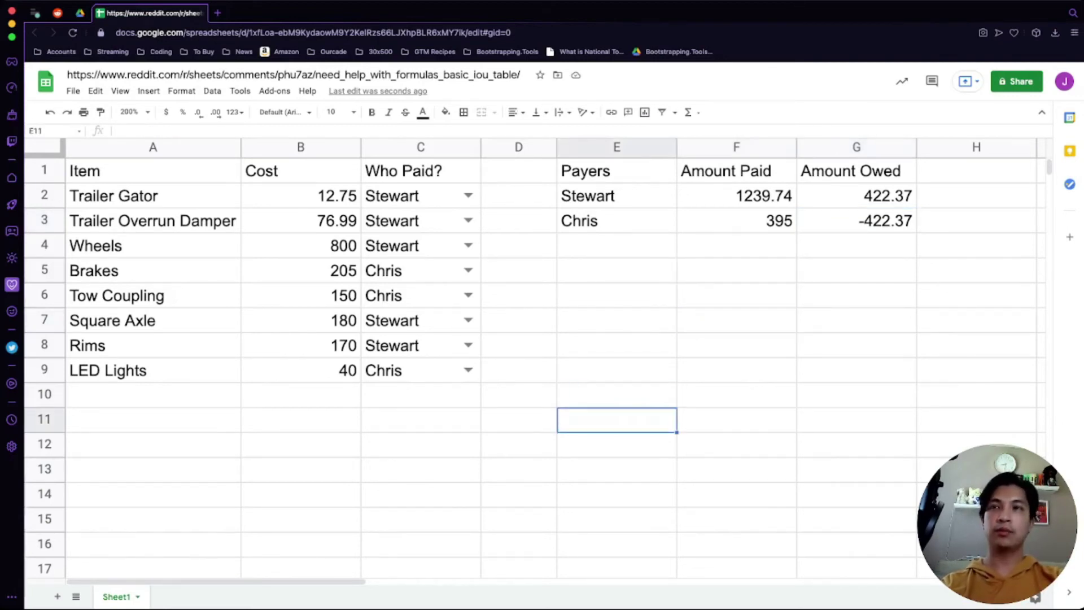
click(617, 371)
click(736, 345)
click(856, 270)
- Replace the fixed divisor 2 in the G2 formula with a COUNTUNIQUE function
click(856, 196)
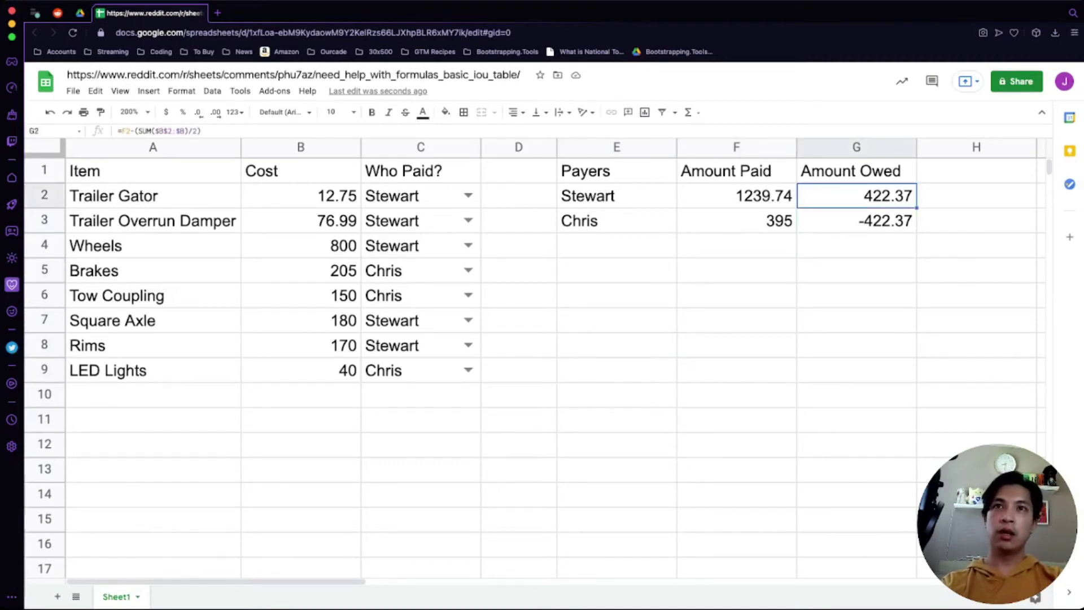
key(Return)
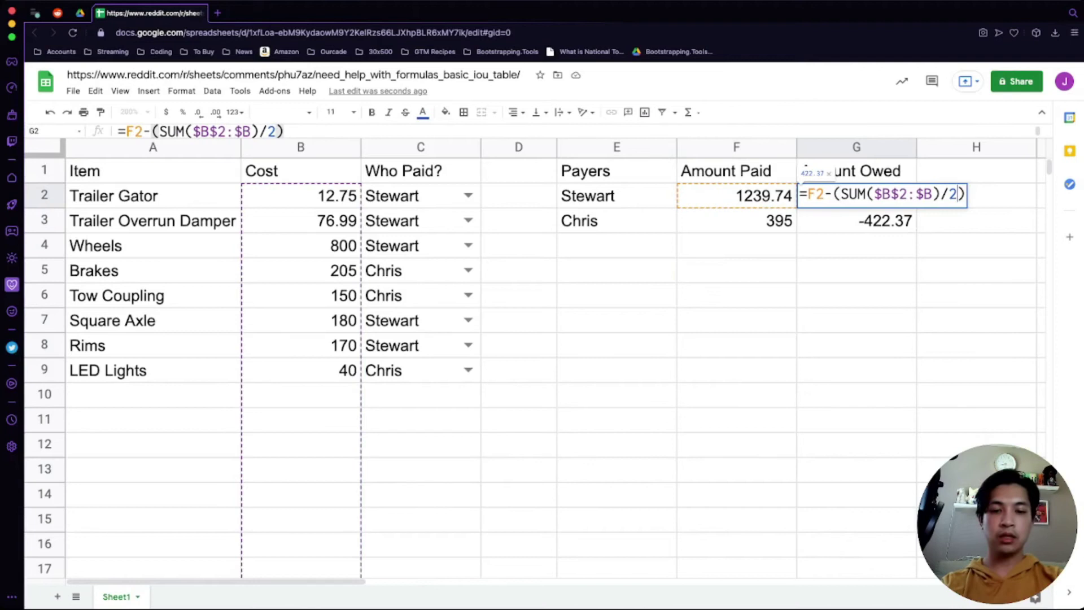
key(BackSpace)
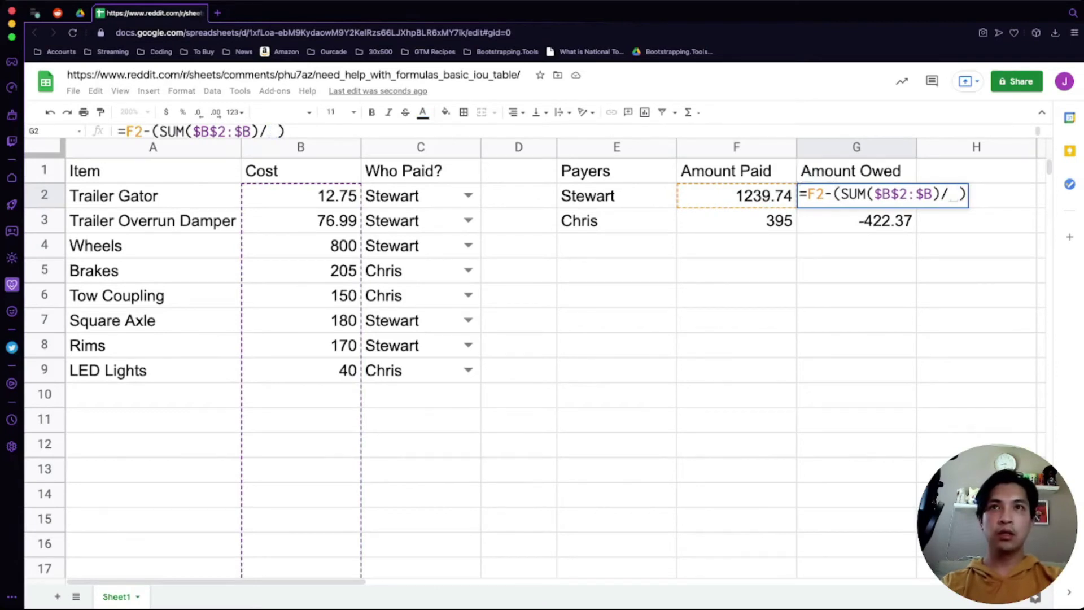
text(COUNTUn)
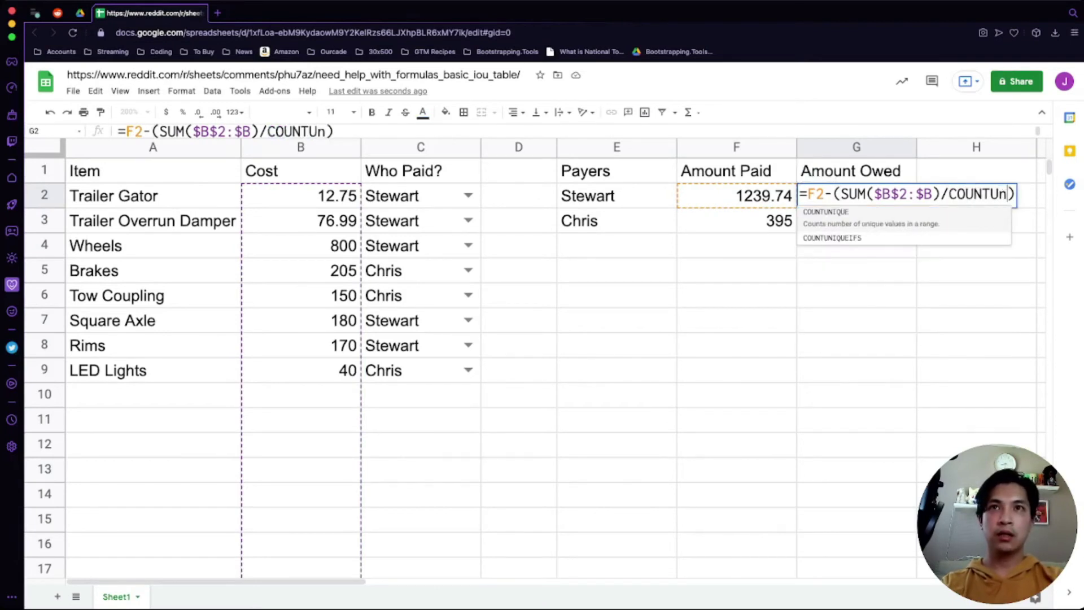
key(Tab)
text(()
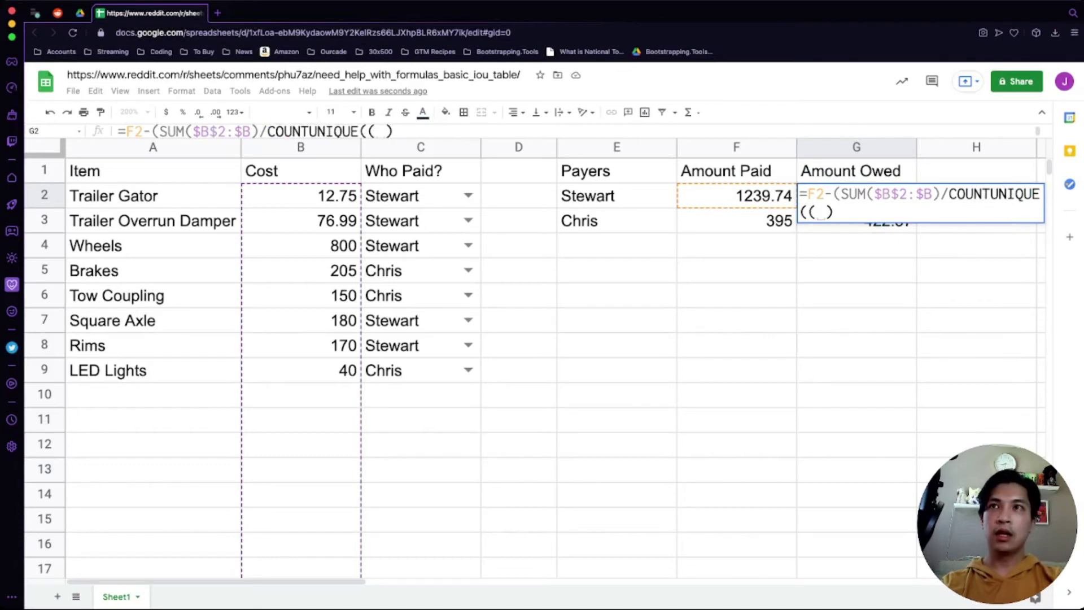
key(BackSpace)
text(E)
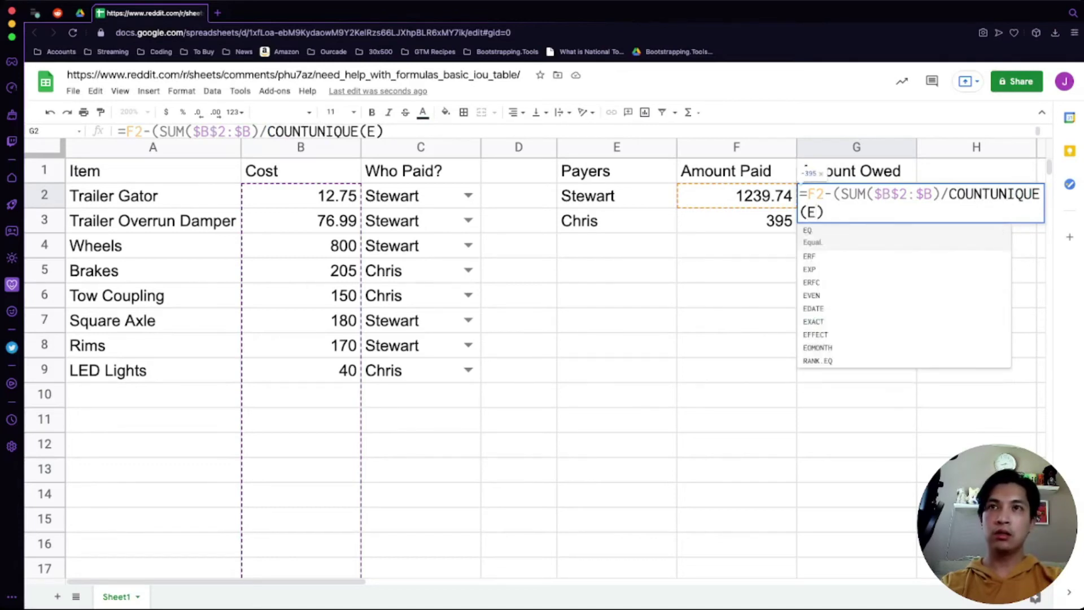
key(BackSpace)
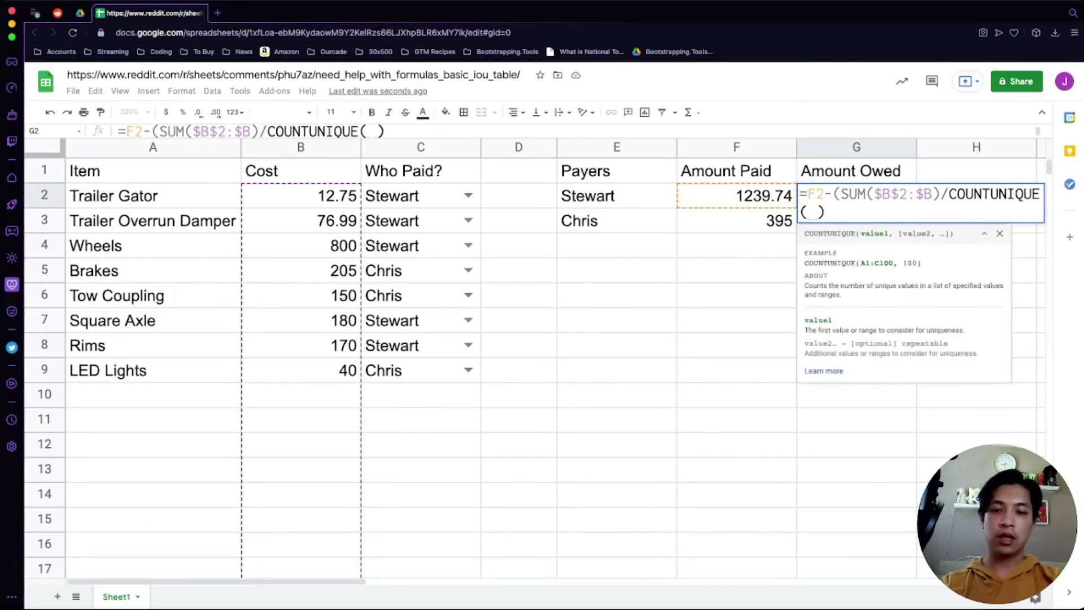
- Complete COUNTUNIQUE with the payer range so that G2 reads =F2-(SUM($B$2:$B)/COUNTUNIQUE($E$2:$E))
text($E)
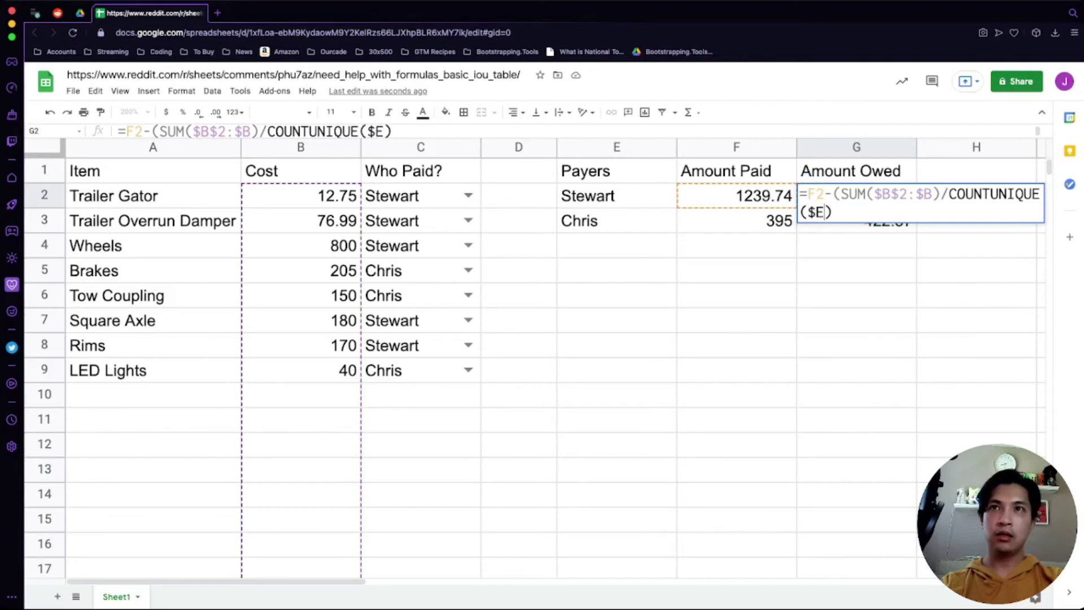
text(2)
key(BackSpace)
text($2)
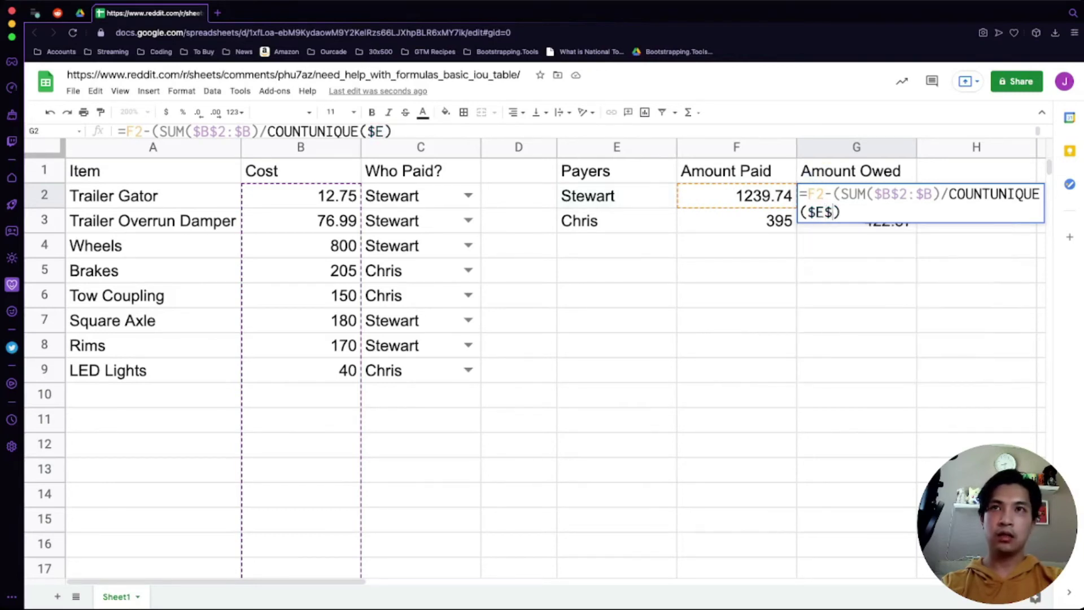
text(:)
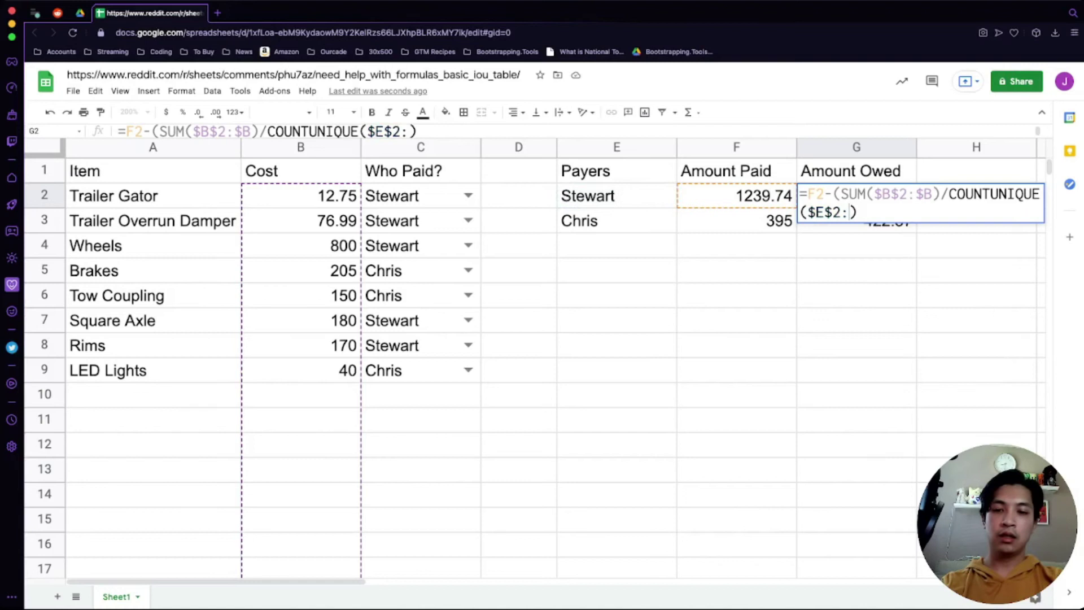
text($E)
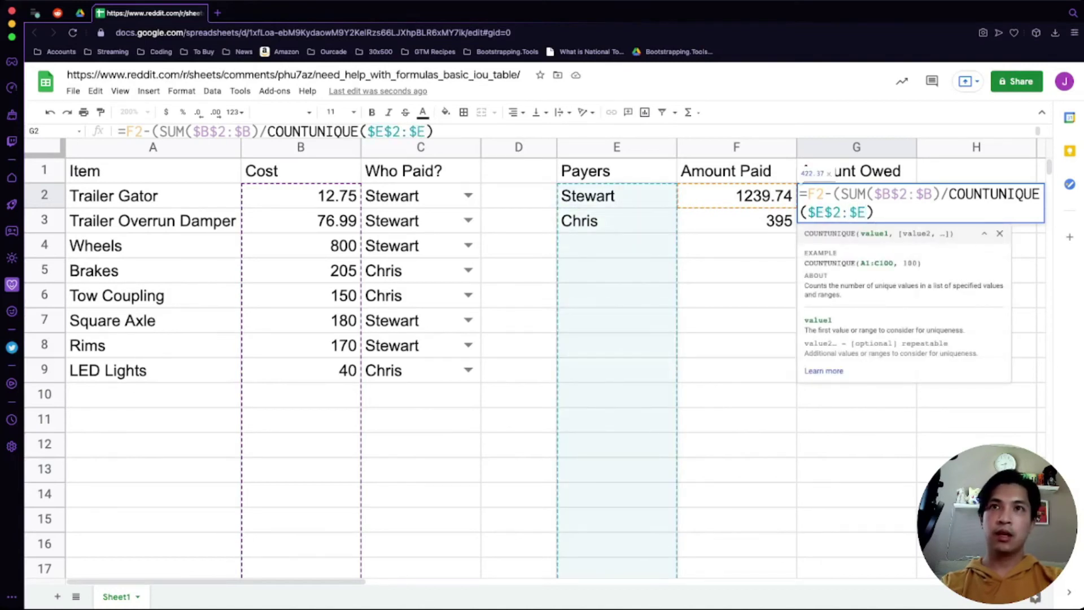
text())
key(Return)
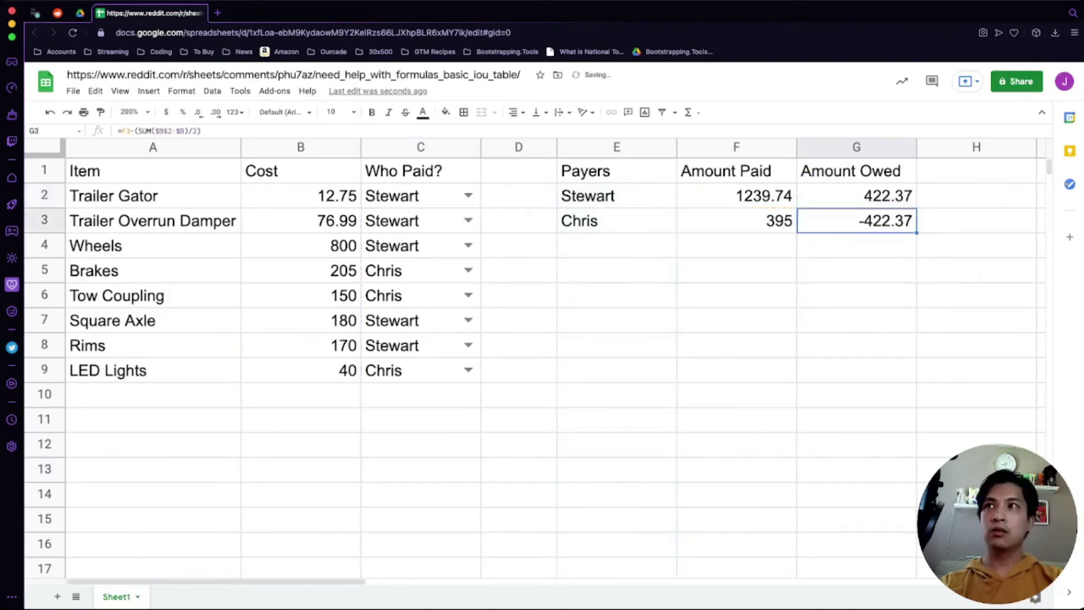
- Copy the COUNTUNIQUE-based formula from G2 into G3 for the second payer
key(Up)
key(ctrl+c)
key(Down)
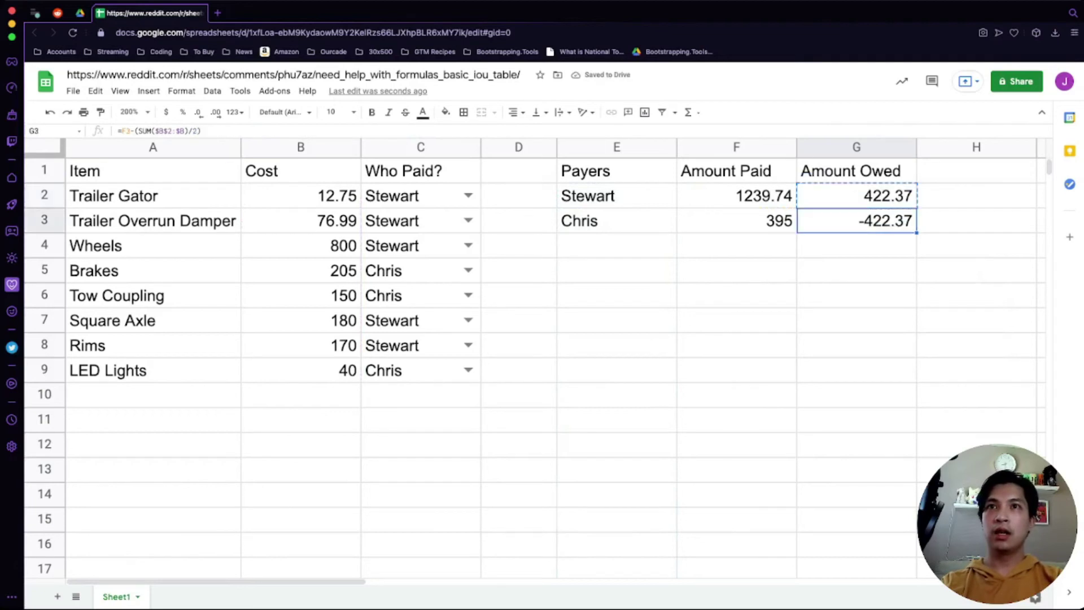
key(ctrl+v)
key(Down)
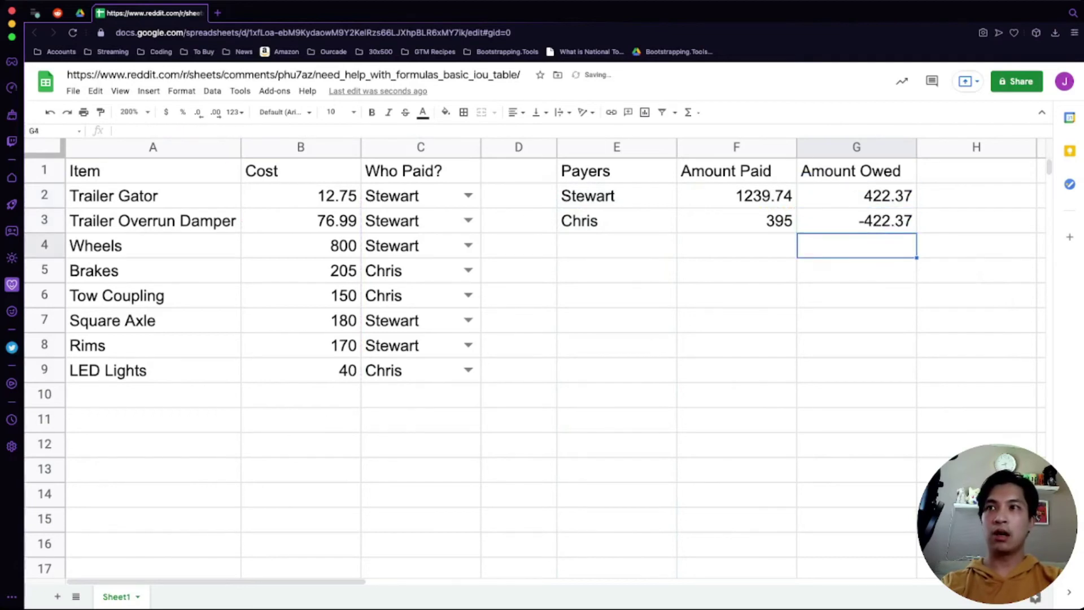
- Enter a third payer's name under Who Paid? in C10
click(420, 395)
text(Larry)
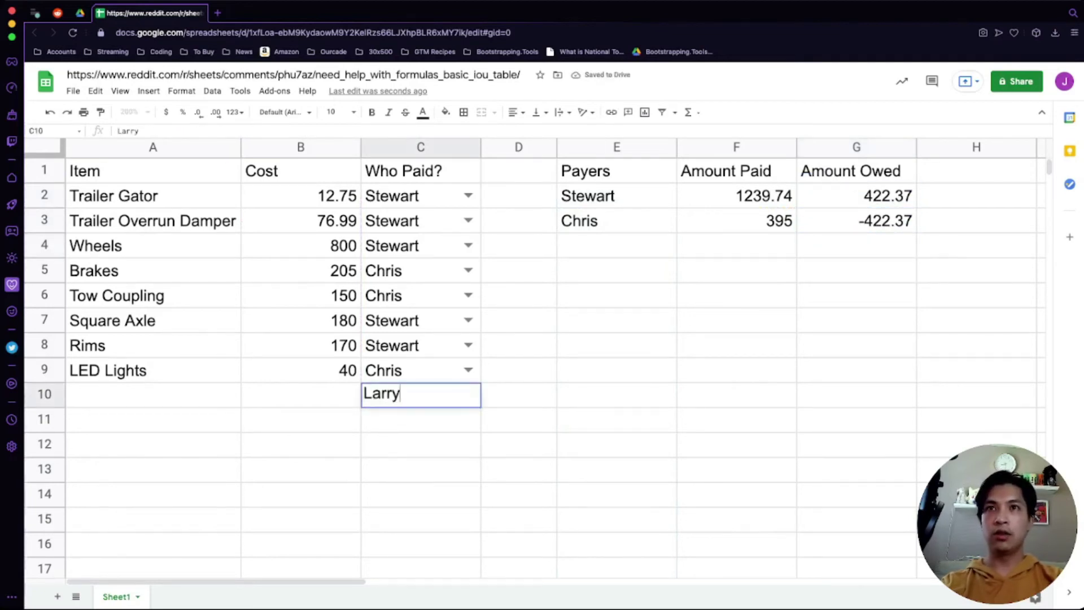
key(Return)
key(Up)
key(Left)
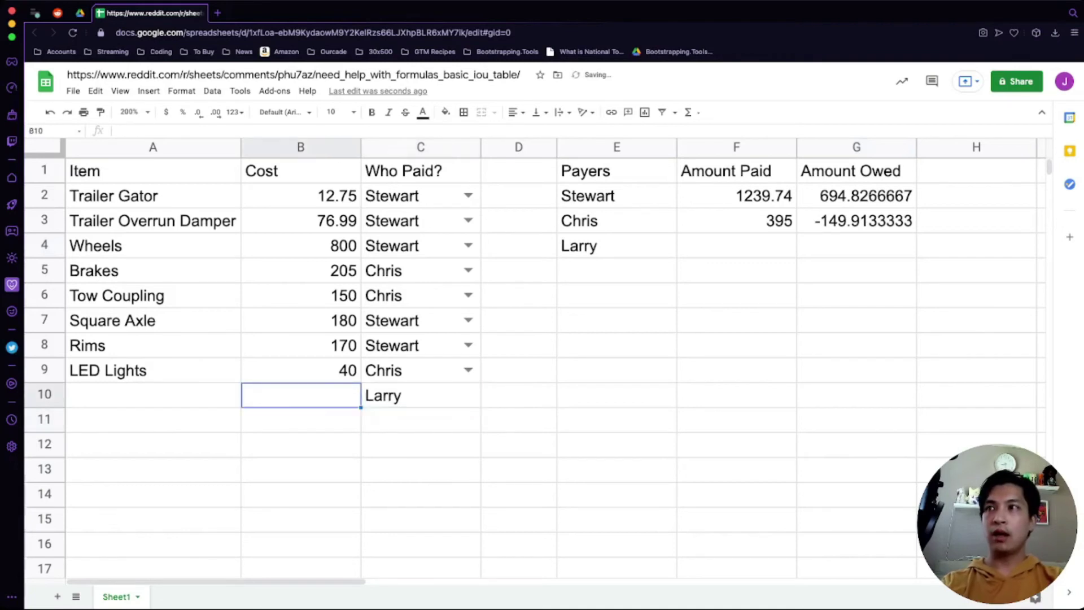
- Fill in row 10 with the item Stuff and a cost of 500, and remove the bold from A10
key(Left)
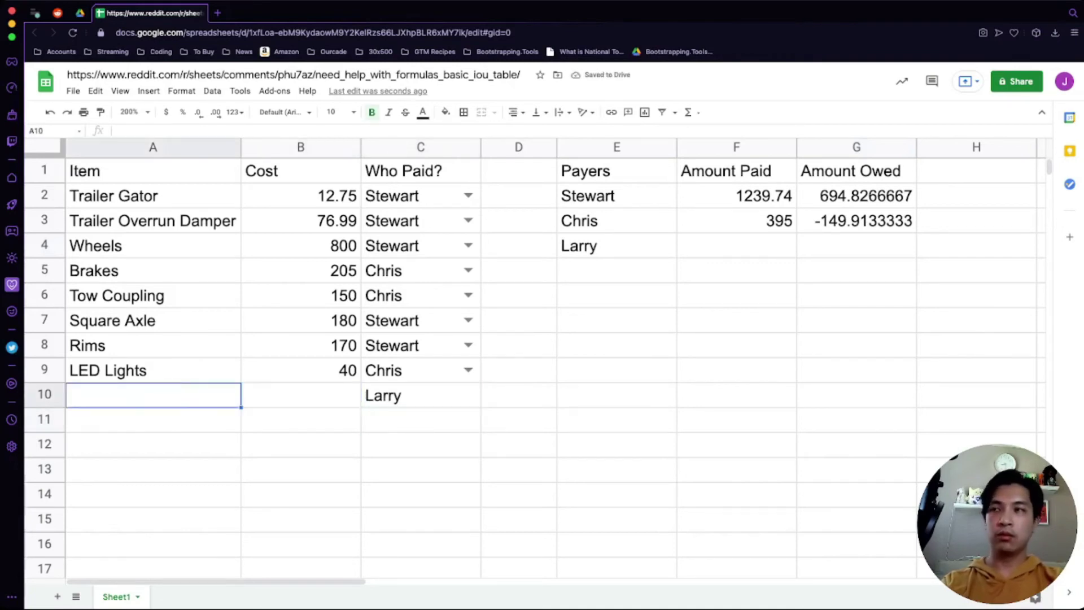
text(Stuff)
key(Tab)
text(5000)
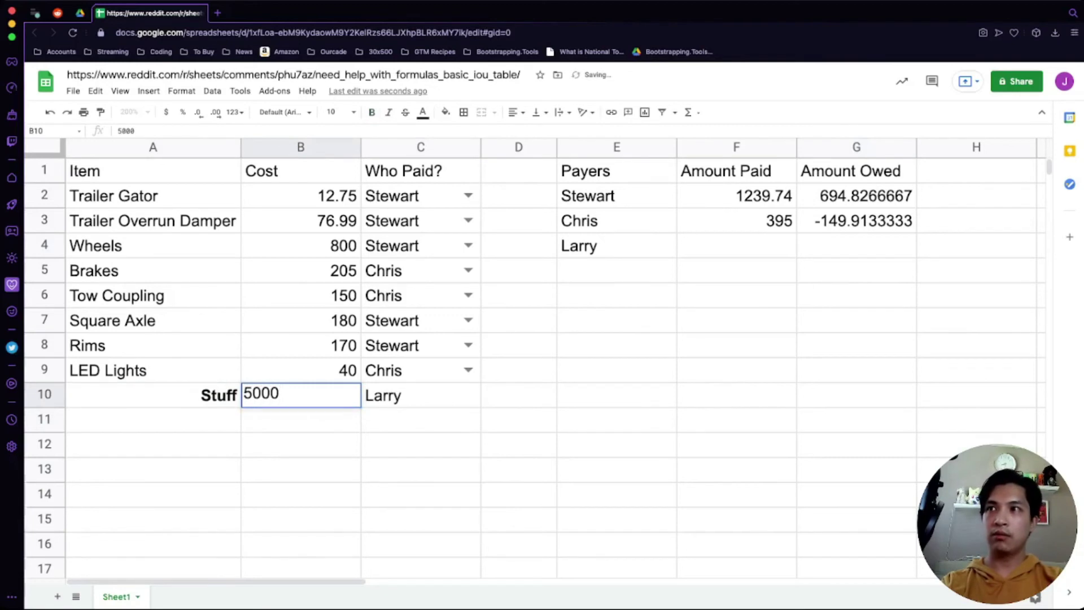
key(BackSpace)
key(Return)
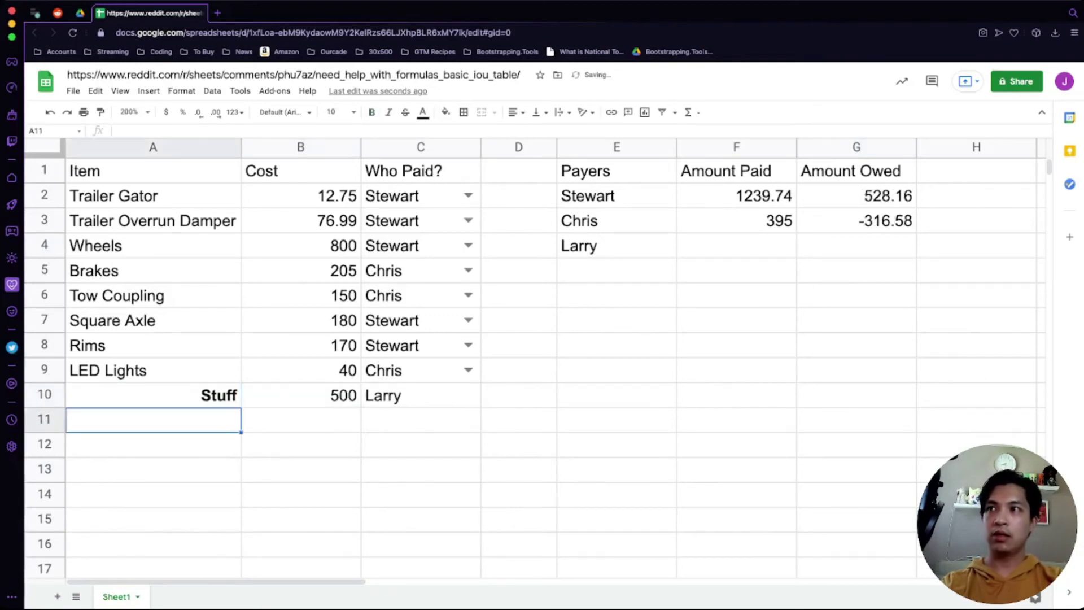
key(Up)
key(ctrl+b)
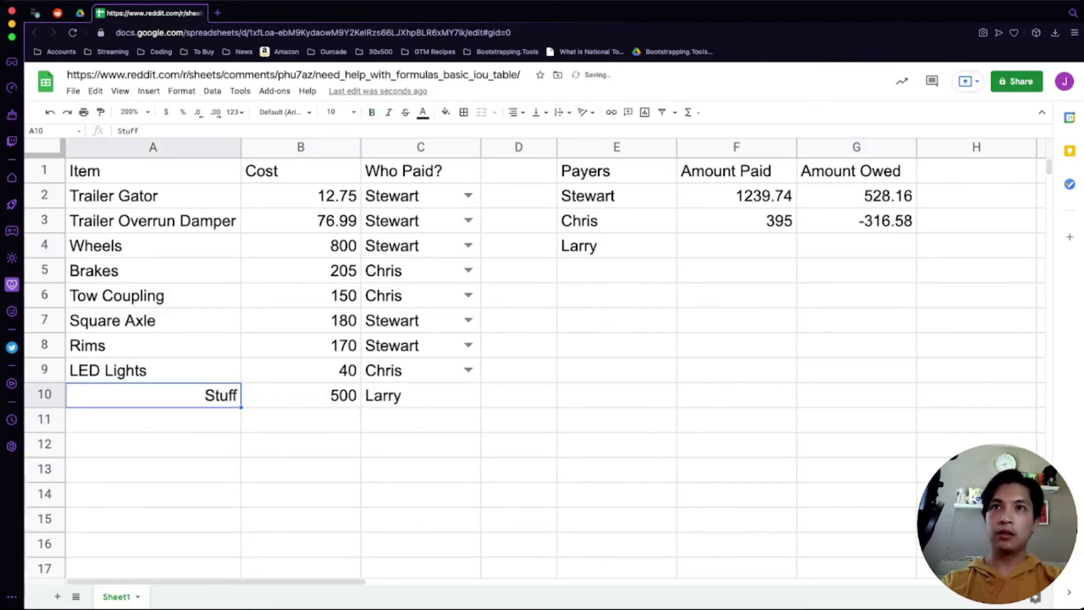
click(737, 221)
drag(736, 221, 857, 221)
key(super+c)
click(857, 246)
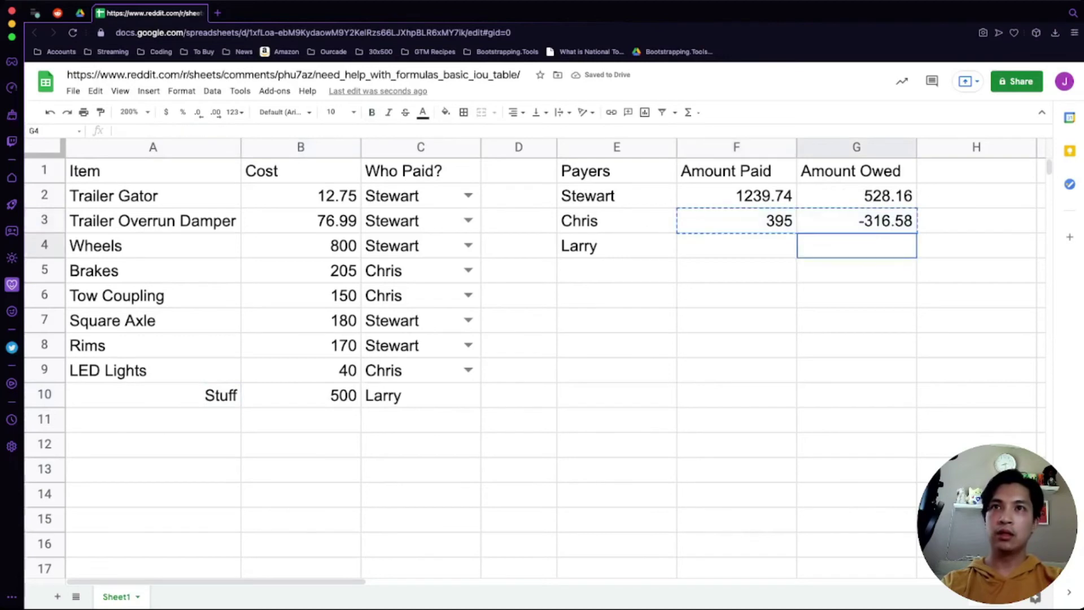
key(super+v)
click(857, 296)
key(super+z)
- Copy the formulas from F3:G3 into F4:G4 for the third payer and check both cells
drag(737, 220, 856, 221)
key(super+c)
click(736, 246)
key(super+v)
click(736, 295)
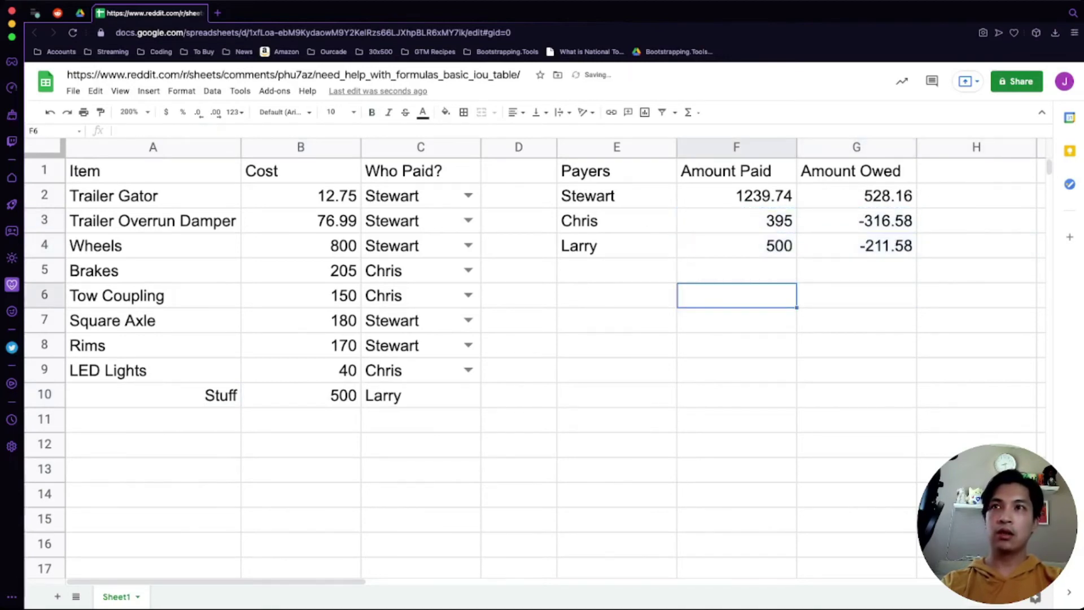
click(736, 246)
click(856, 245)
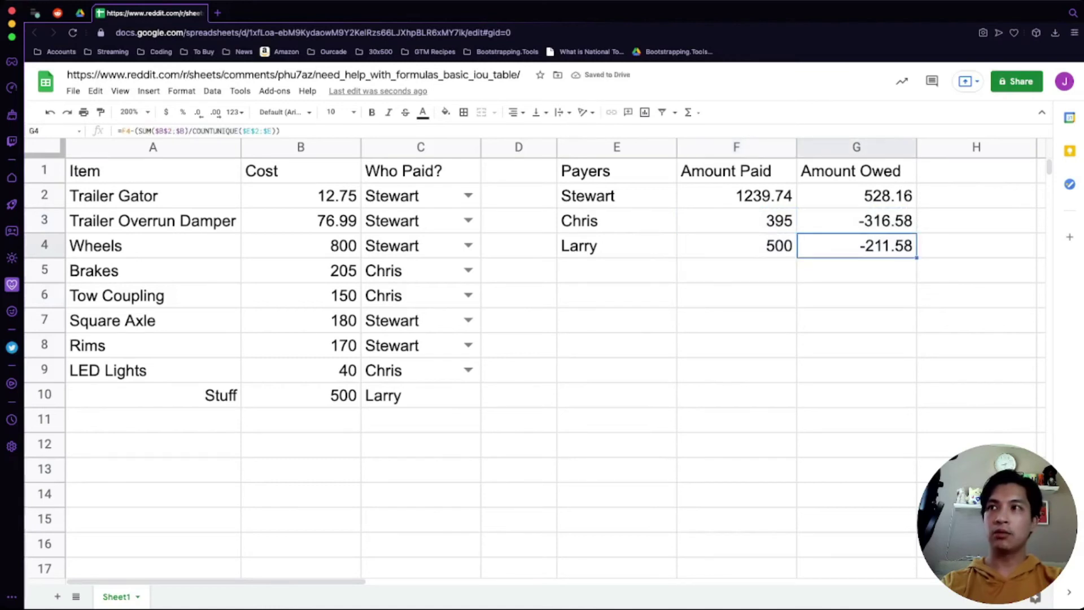
- Duplicate the Stuff expense row from A10:C10 into row 11
click(153, 395)
key(shift+Right)
key(shift+Right)
key(ctrl+c)
key(Down)
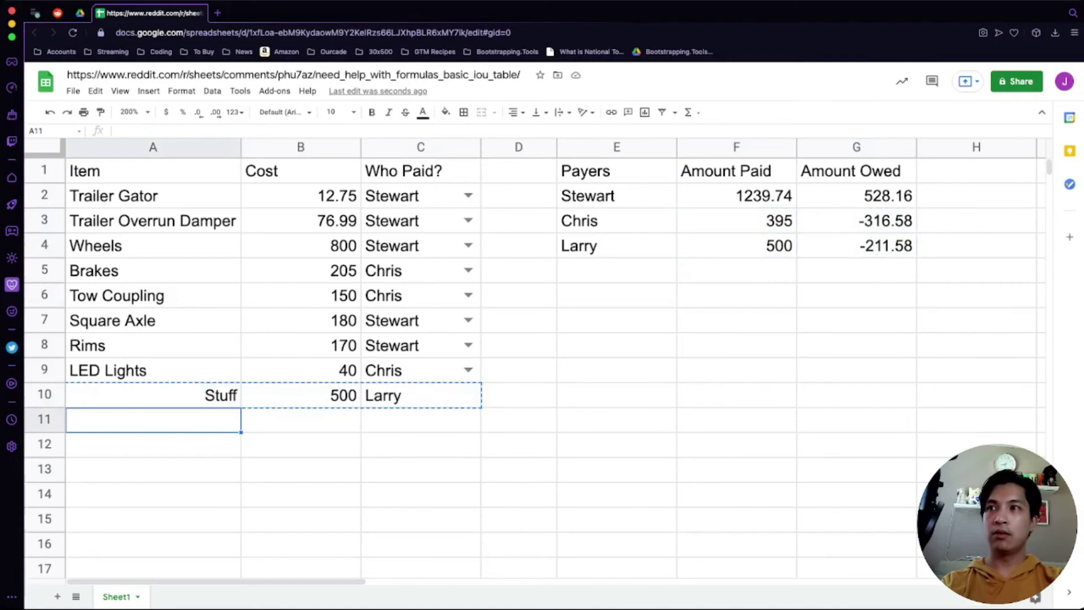
key(ctrl+v)
click(421, 421)
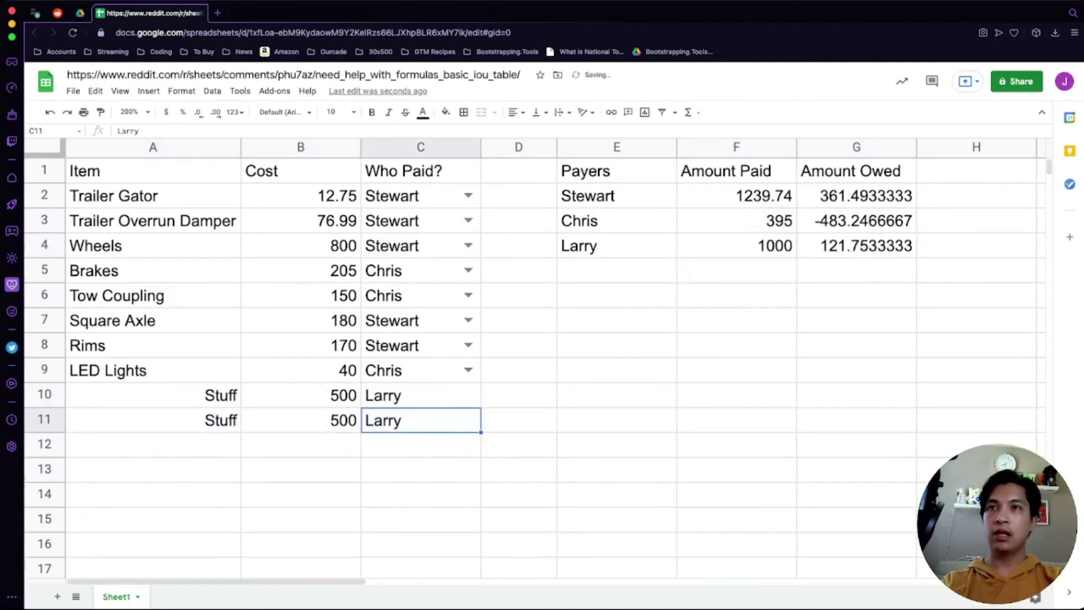
- Examine the third payer's total and compare the Amount Owed cells of all three payers
click(736, 295)
click(737, 246)
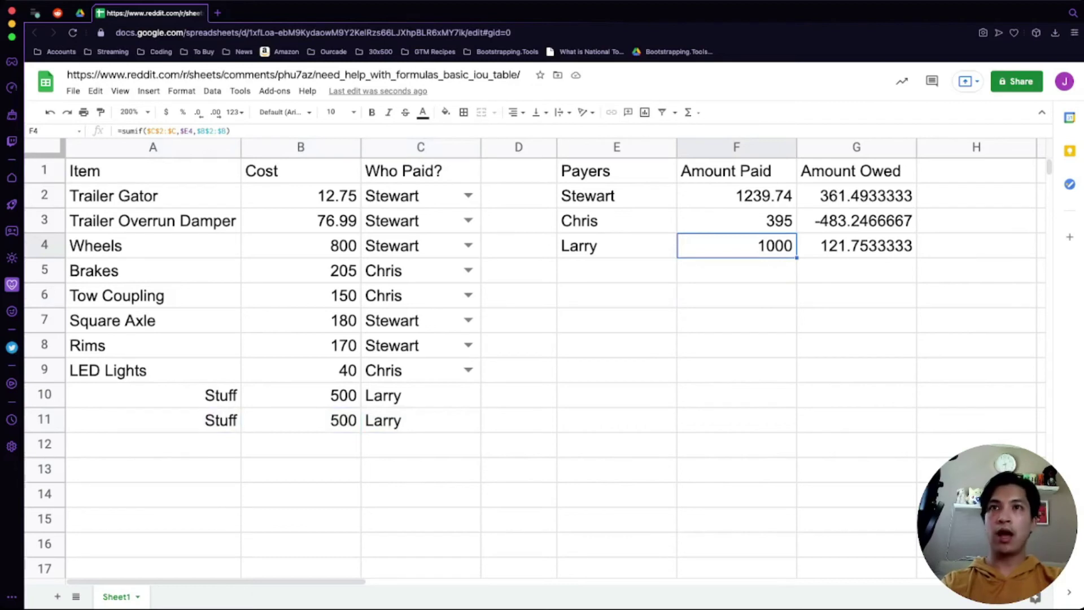
click(857, 246)
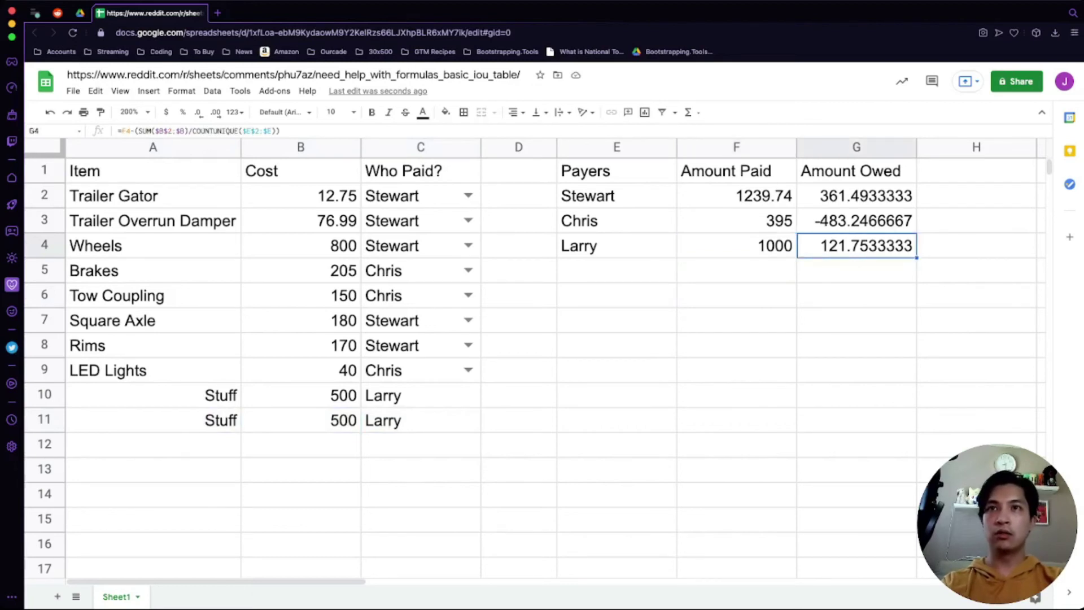
click(856, 196)
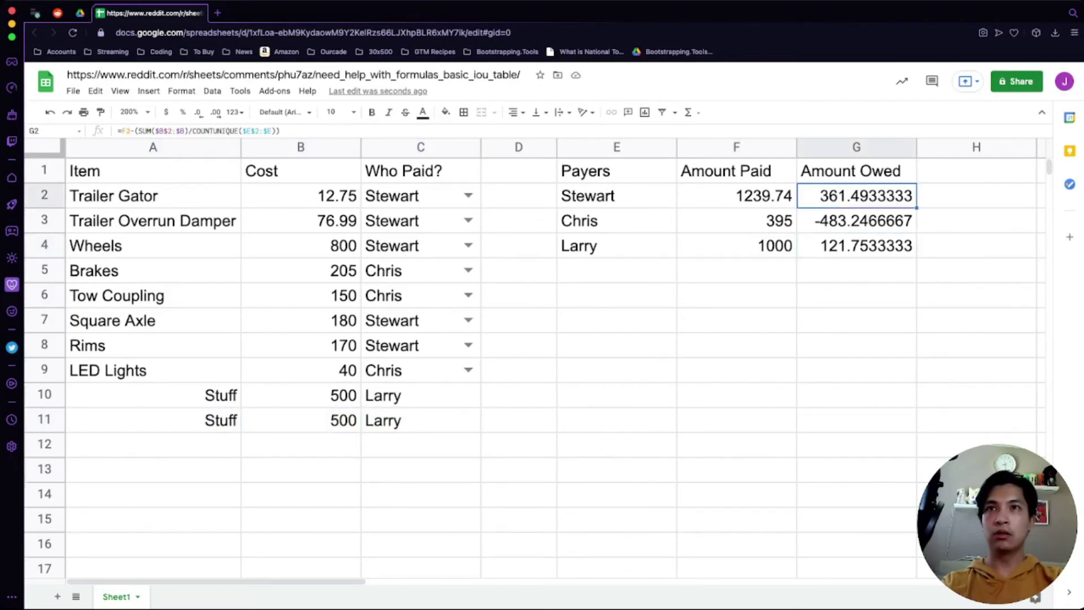
click(856, 221)
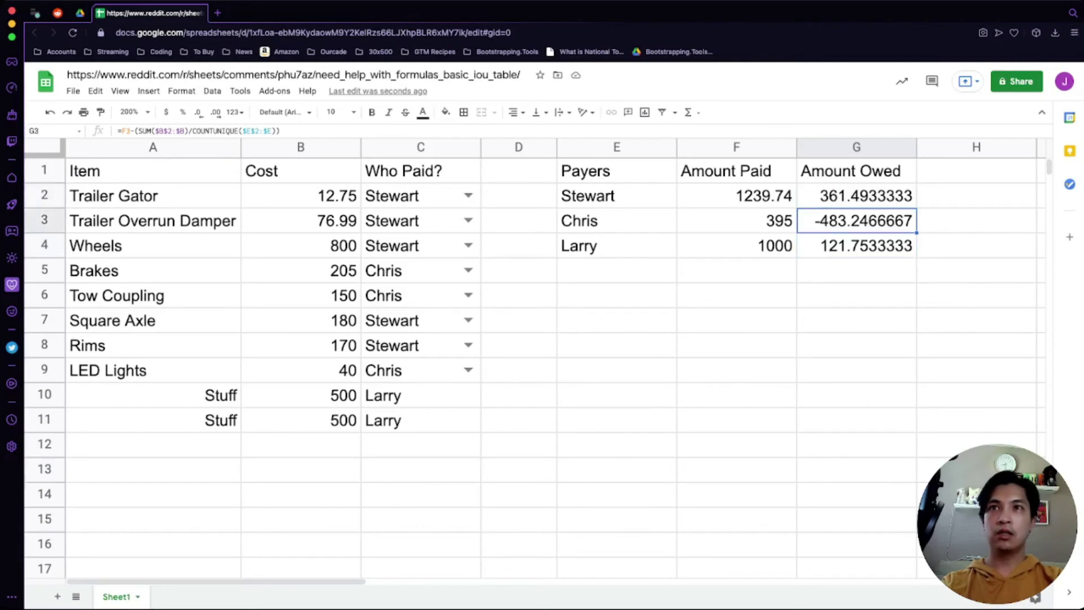
drag(616, 220, 857, 245)
- Format the Amount Owed cells G2:G4 as dollar currency
click(856, 196)
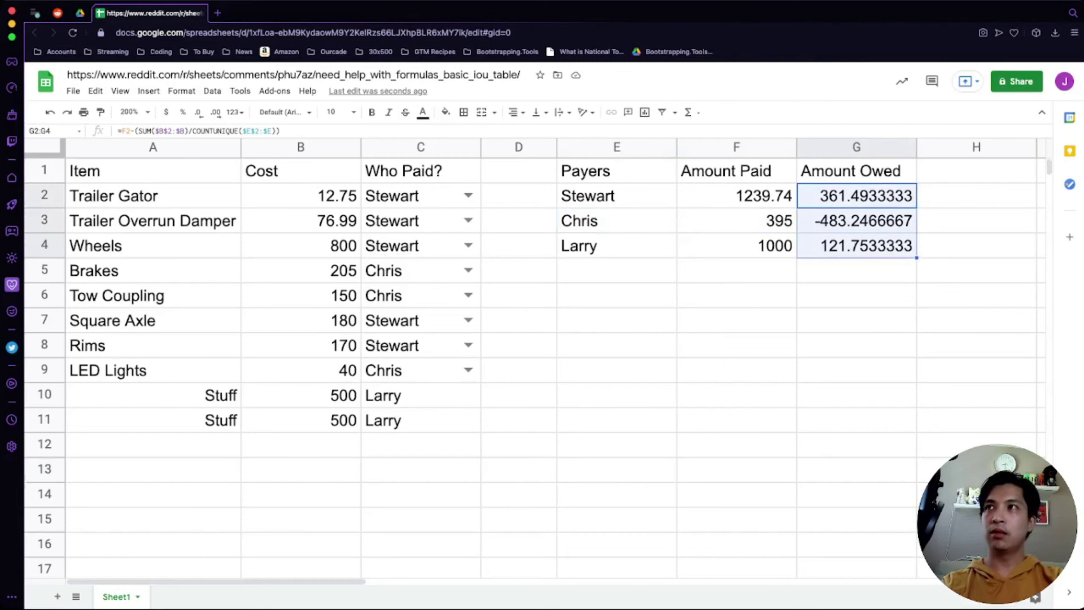
click(166, 112)
click(736, 345)
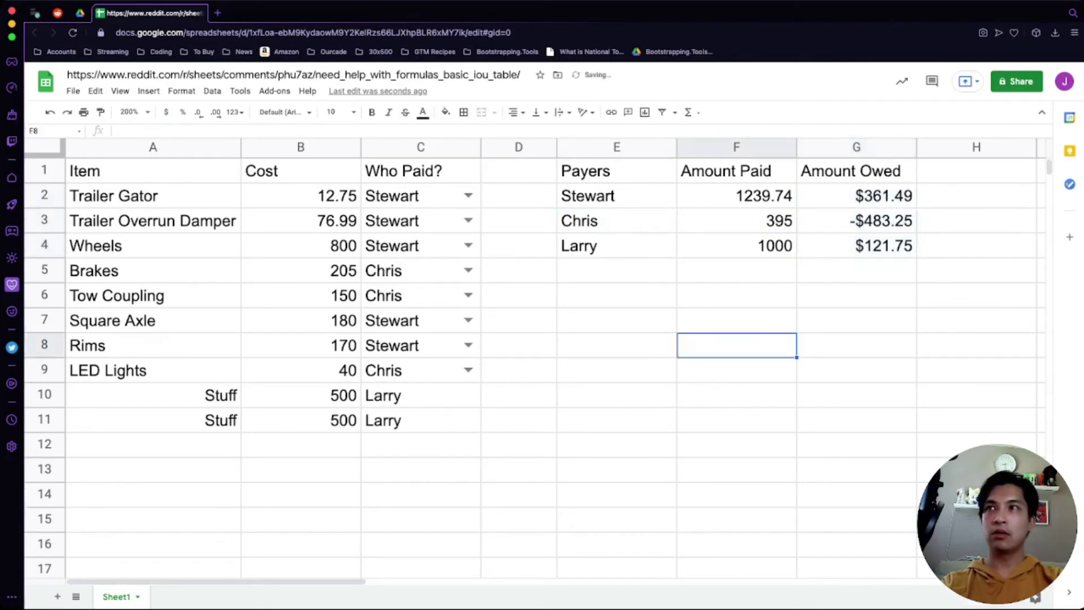
- Format the entire Cost column B as dollar currency
click(301, 196)
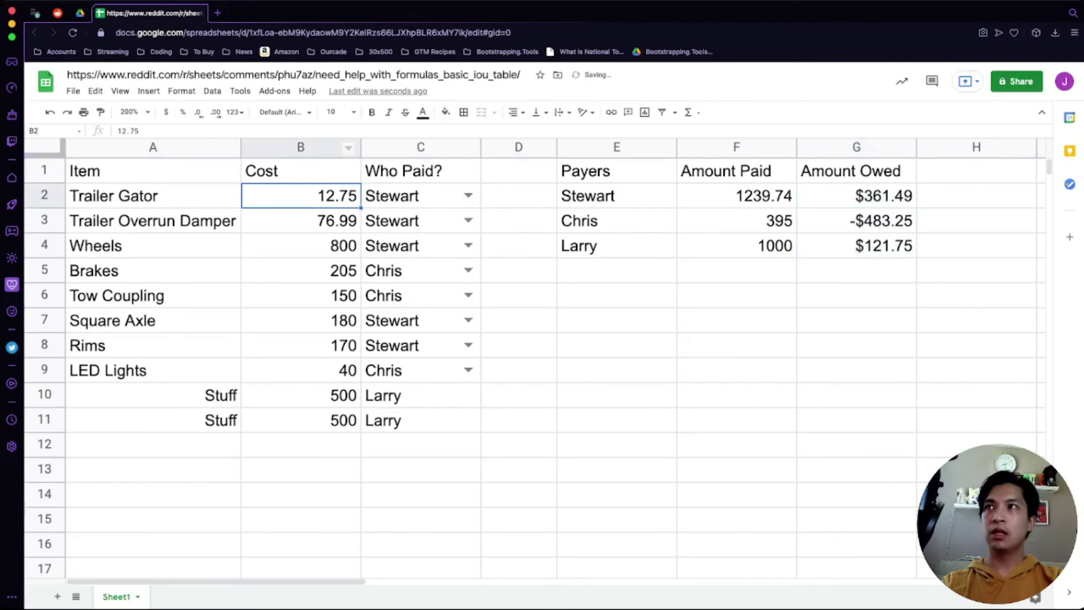
click(300, 147)
click(166, 112)
click(616, 371)
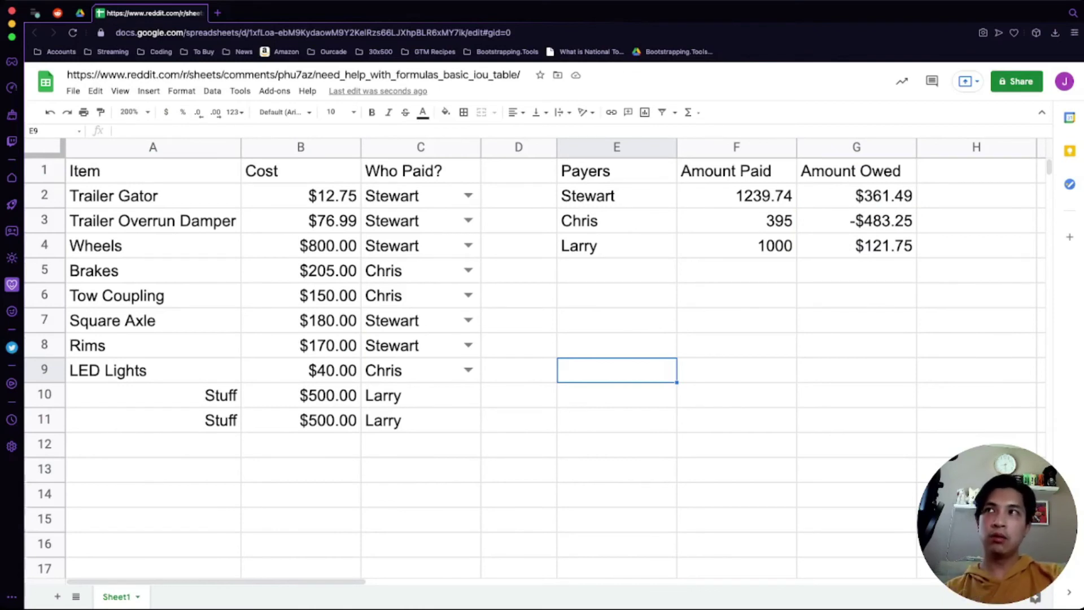
- Review the SUMIF formula in F2, highlighting its function name, and leave it without making changes
click(736, 196)
key(Return)
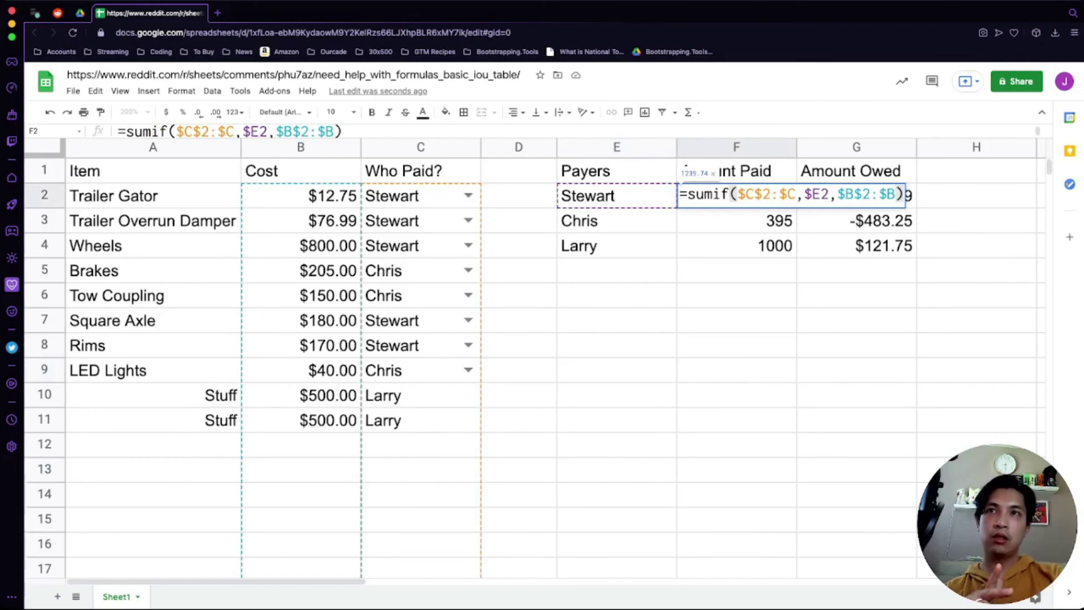
drag(730, 195, 696, 195)
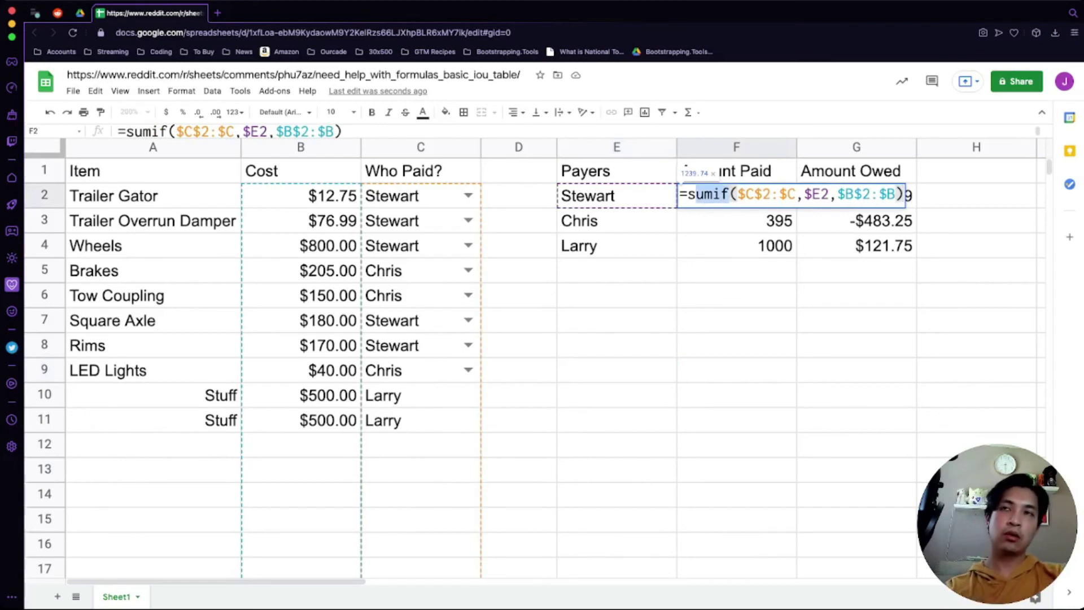
key(Escape)
click(736, 320)
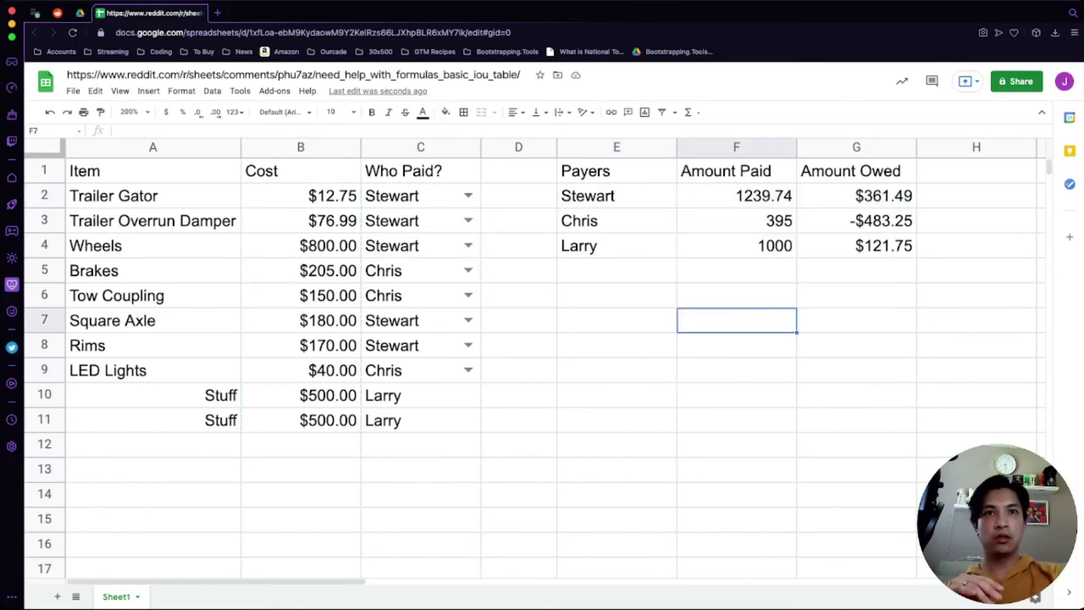